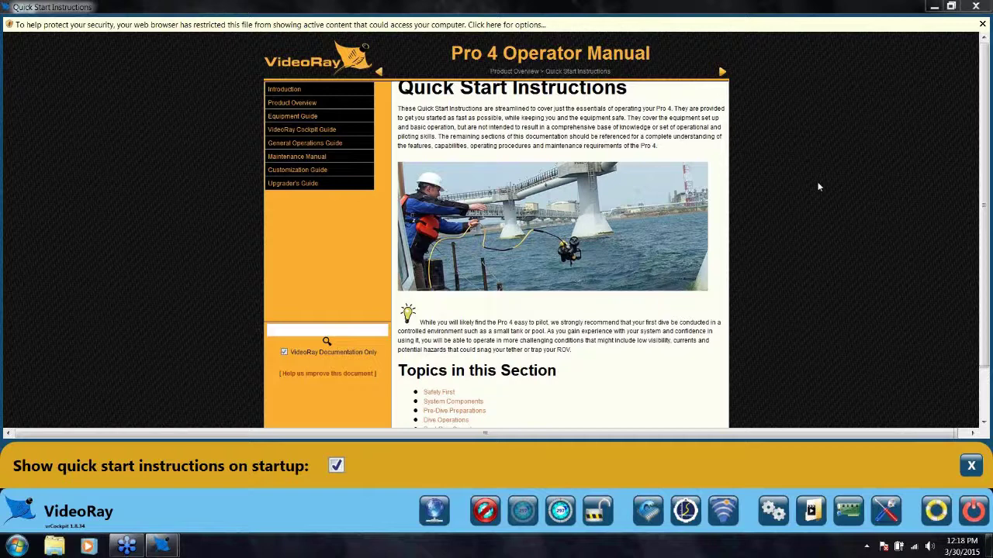
Stop the quick start instructions from showing on startup and close the Pro 4 Operator Manual window
mouse_move(299, 104)
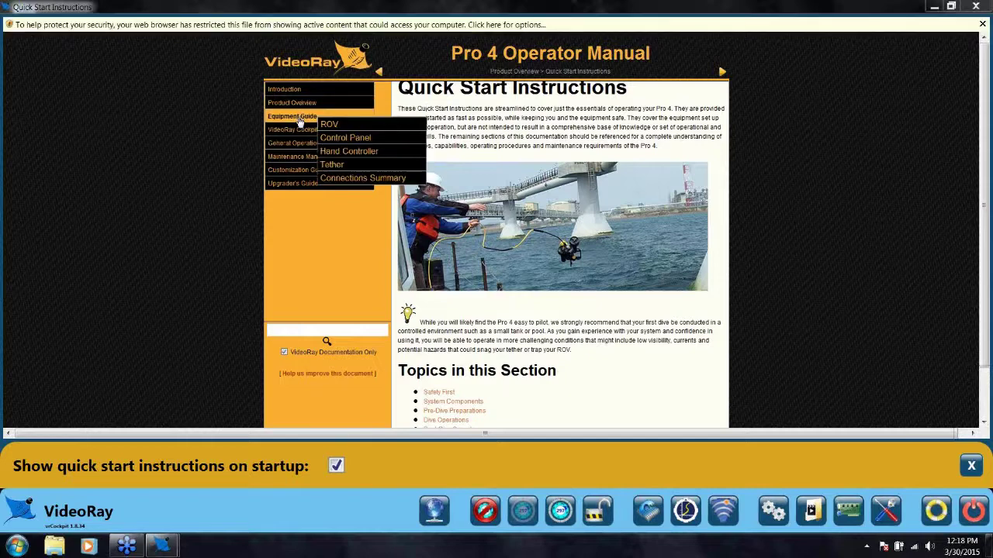
mouse_move(300, 147)
mouse_move(296, 164)
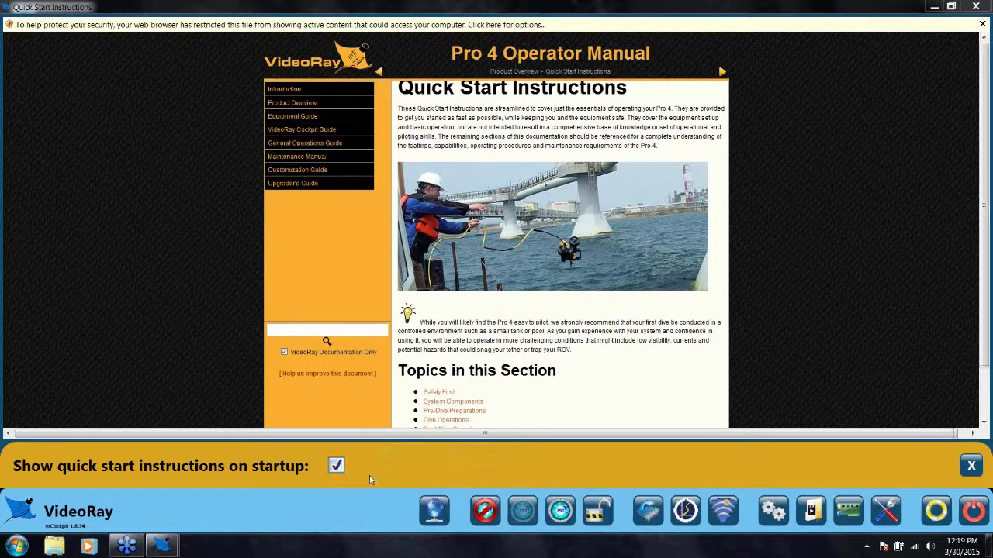
click(337, 466)
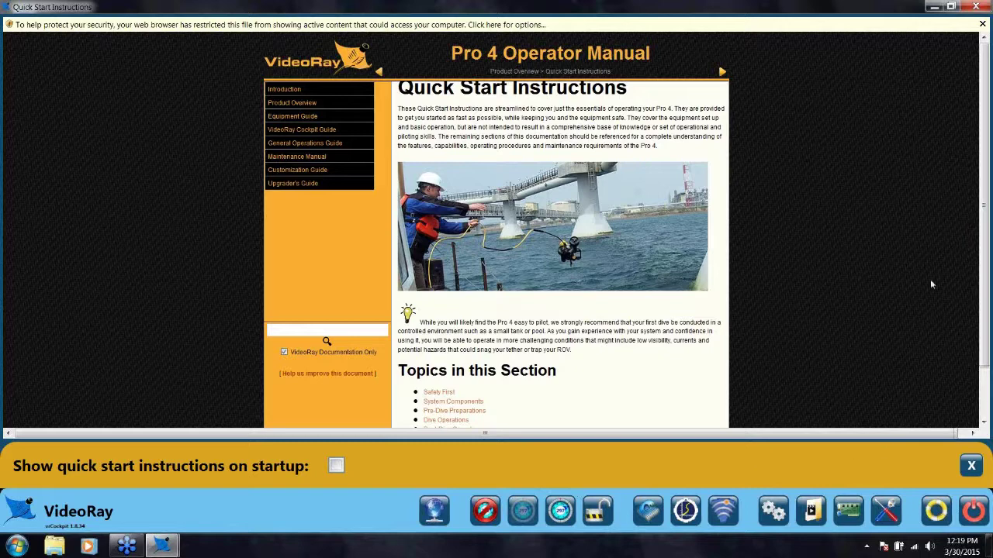
click(975, 6)
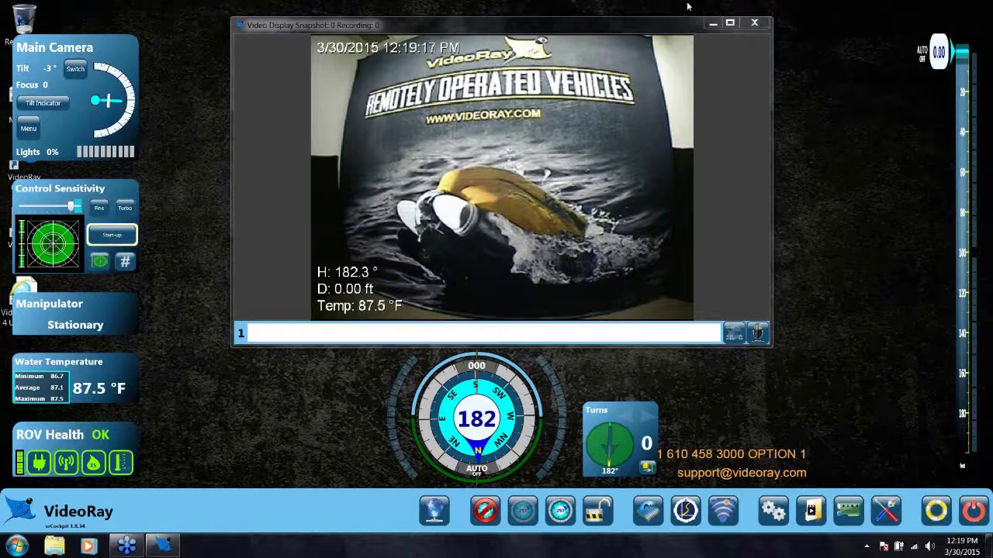
Move the depth gauge inward, closer to the video display, and nudge the Video Display window slightly
drag(653, 30, 649, 38)
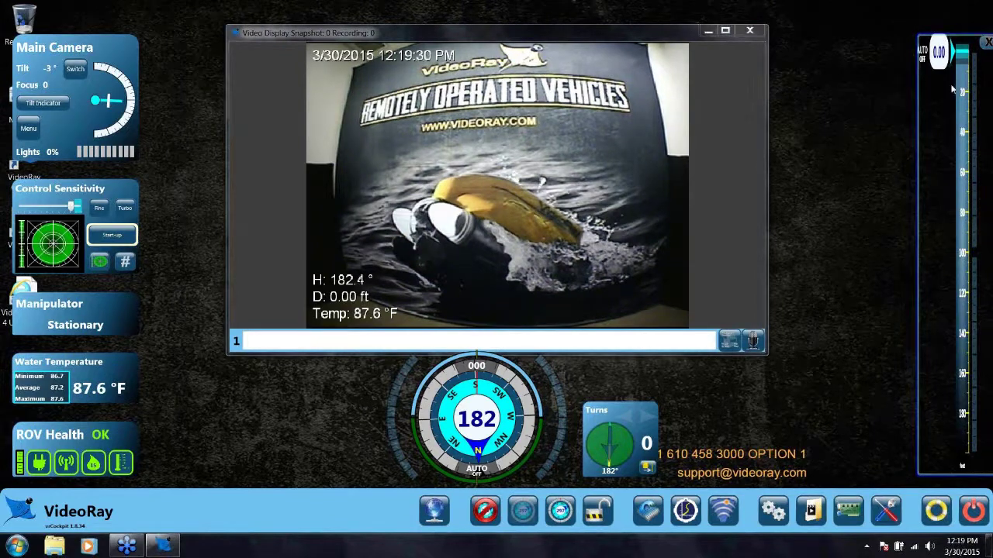
drag(962, 86, 879, 81)
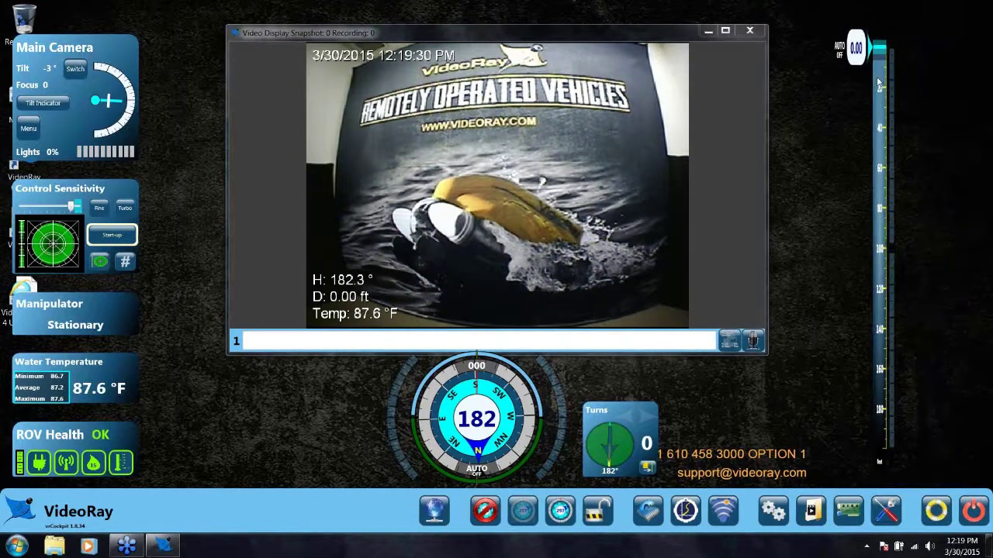
click(632, 34)
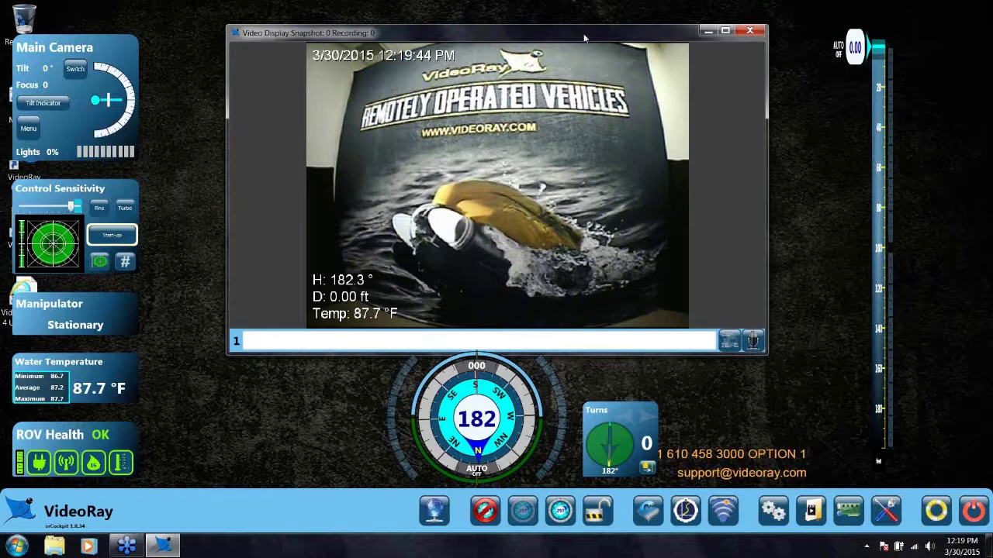
drag(573, 34, 569, 34)
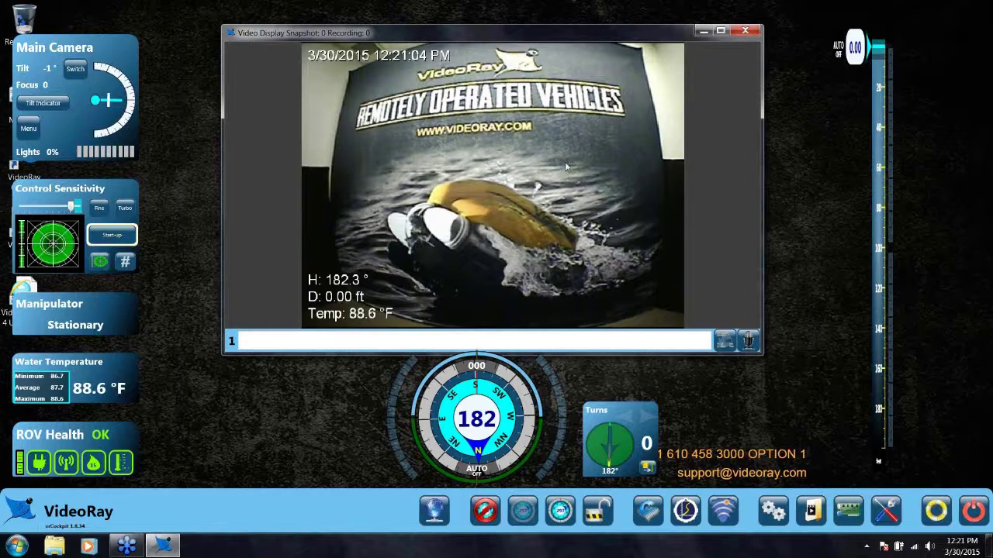
Widen the Video Display window and reposition it just above the compass, between the side panels and the depth gauge
drag(574, 31, 522, 26)
drag(711, 349, 809, 348)
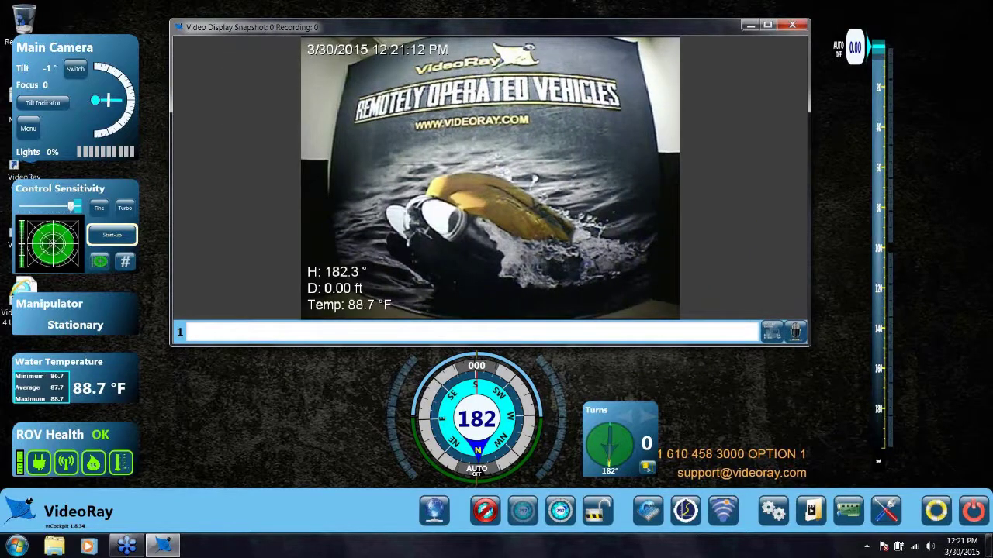
mouse_move(521, 34)
mouse_down()
mouse_move(423, 119)
mouse_move(600, 91)
mouse_move(513, 26)
mouse_move(520, 48)
mouse_up()
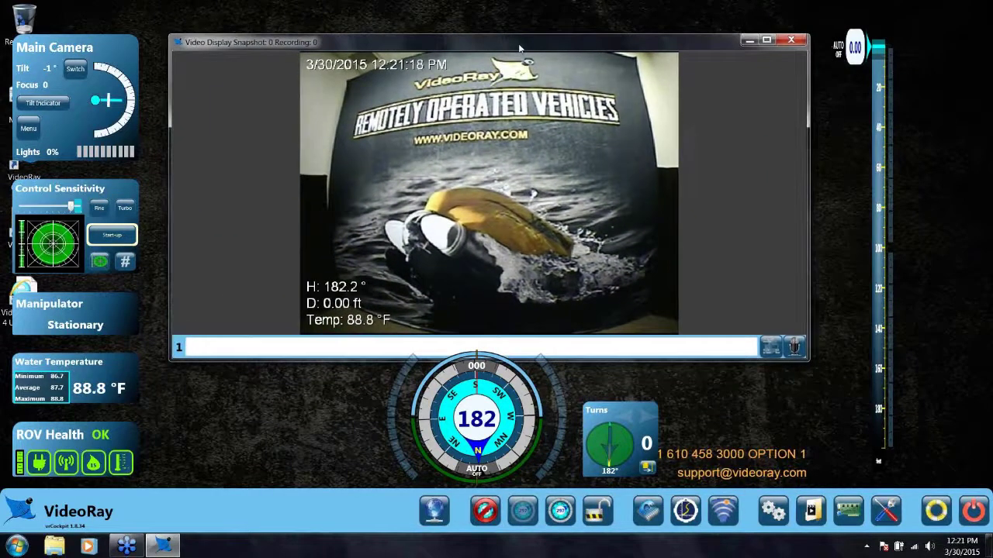
mouse_move(516, 50)
mouse_down()
mouse_move(581, 47)
mouse_move(580, 87)
mouse_move(532, 51)
mouse_up()
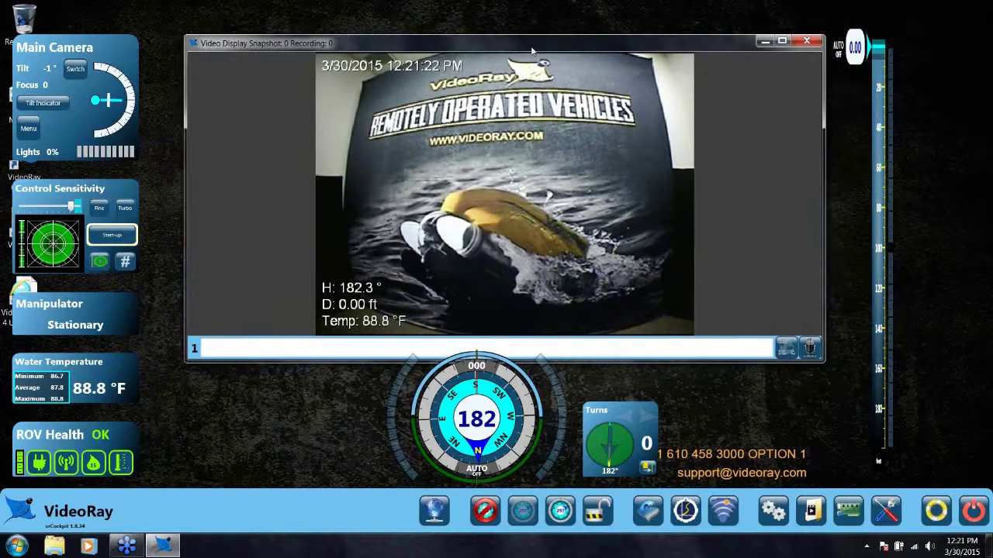
mouse_move(532, 51)
mouse_down()
mouse_move(567, 1)
mouse_move(580, 91)
mouse_move(521, 49)
mouse_up()
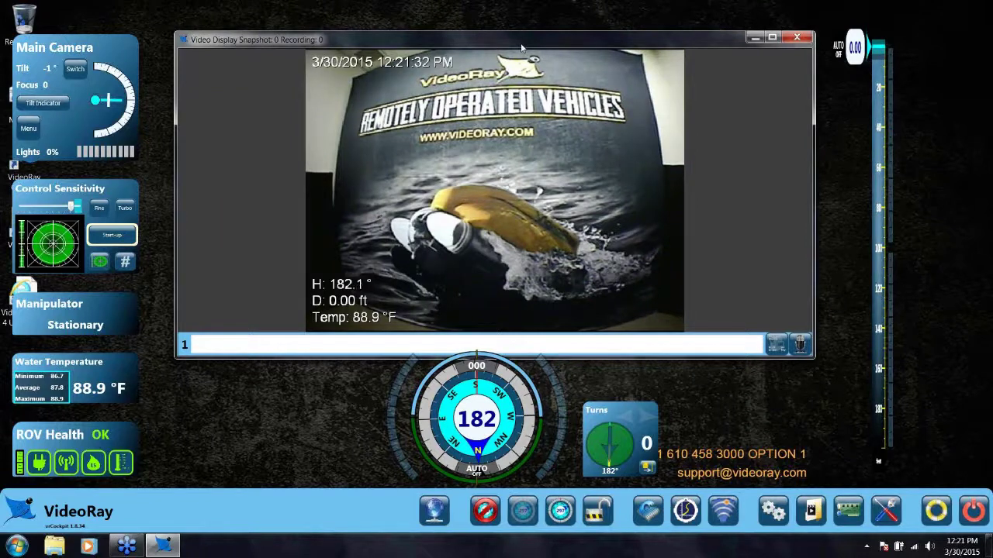
drag(524, 48, 524, 45)
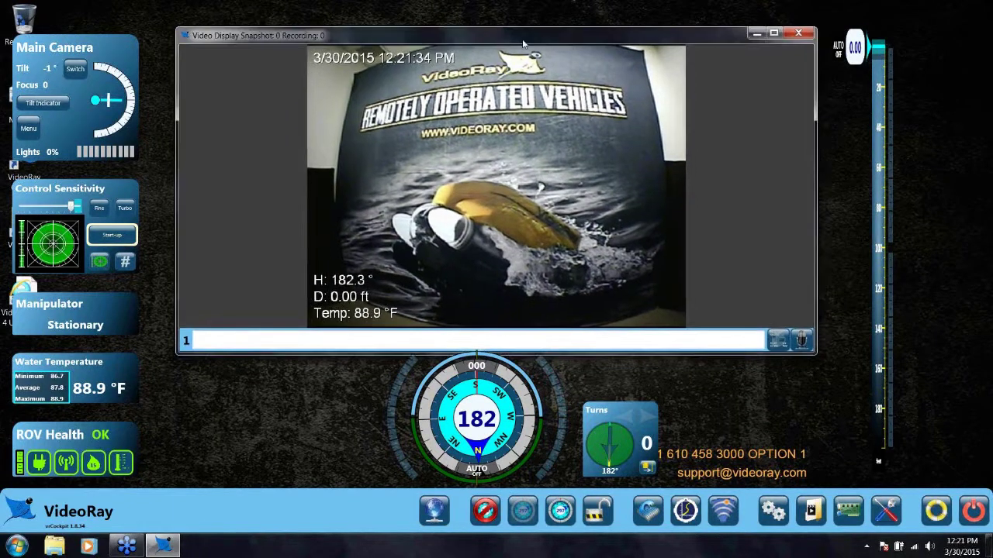
Switch the video feed to the external camera and back to the main camera
mouse_move(106, 59)
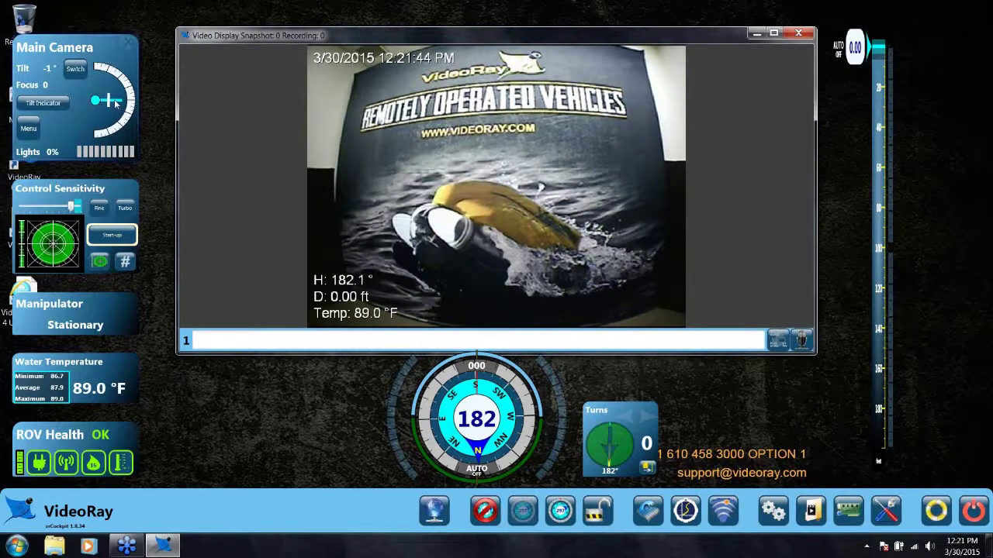
mouse_move(114, 113)
mouse_down()
mouse_move(95, 72)
mouse_move(121, 104)
mouse_move(113, 124)
mouse_up()
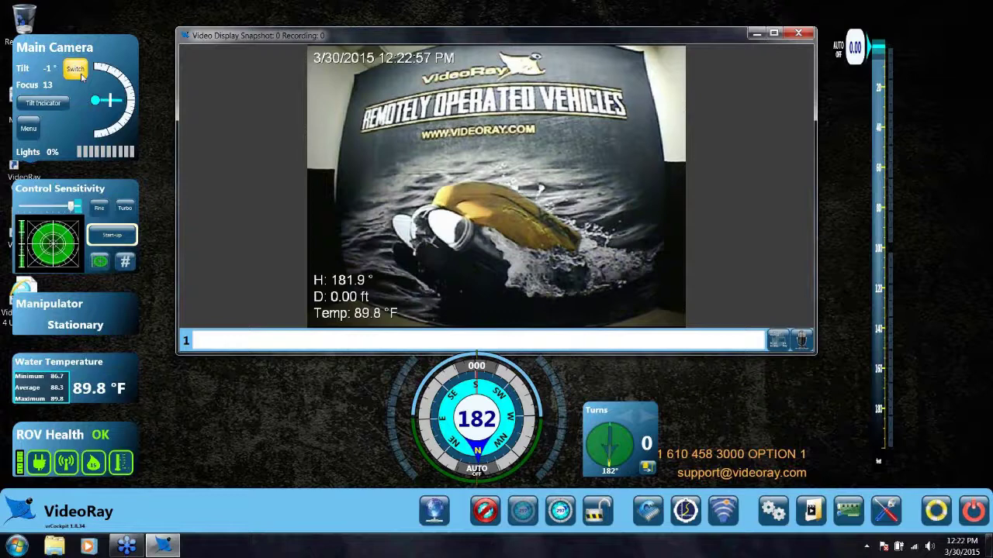
click(81, 76)
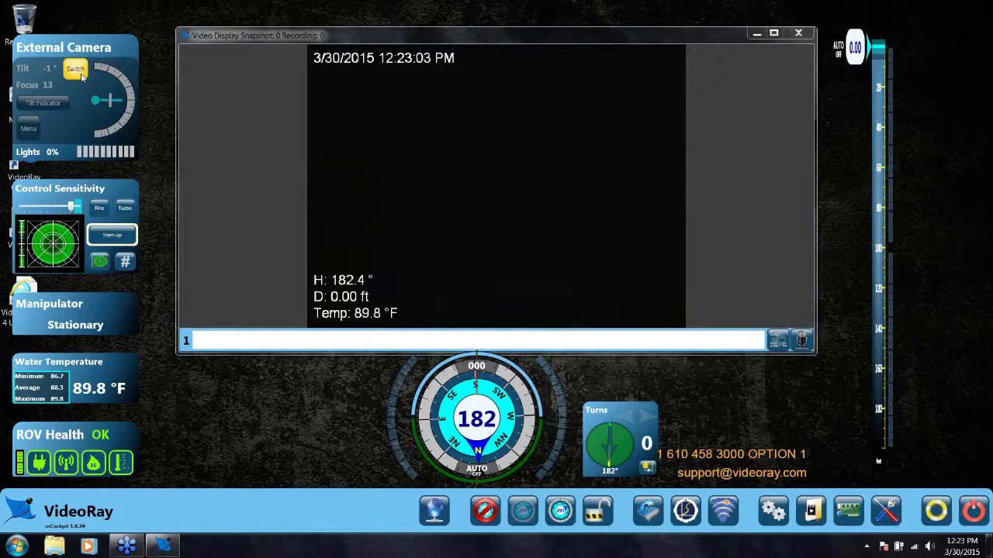
click(81, 76)
click(60, 108)
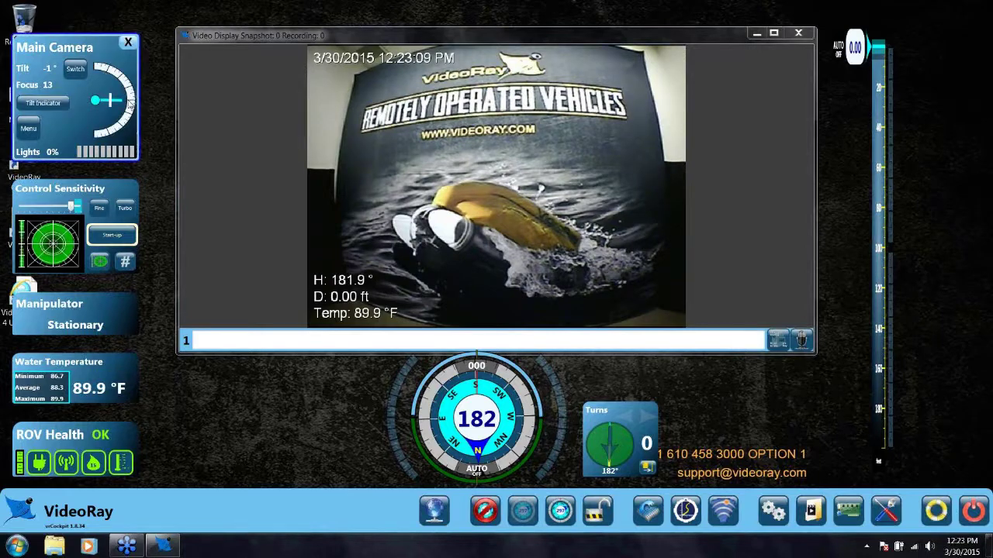
Open the main camera's setup menu, step through its entries from LENS down to EXIT, and leave the menu
click(31, 129)
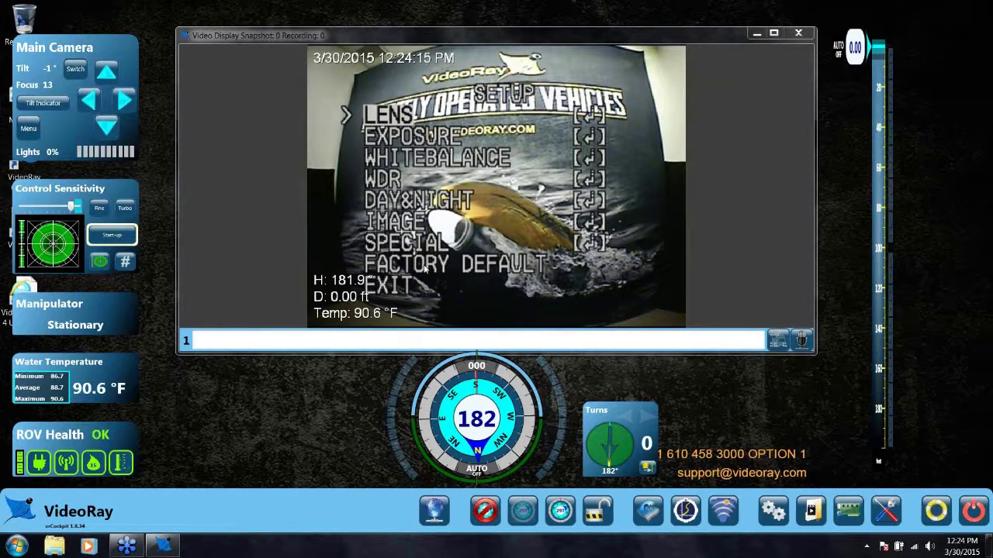
click(107, 129)
click(107, 129)
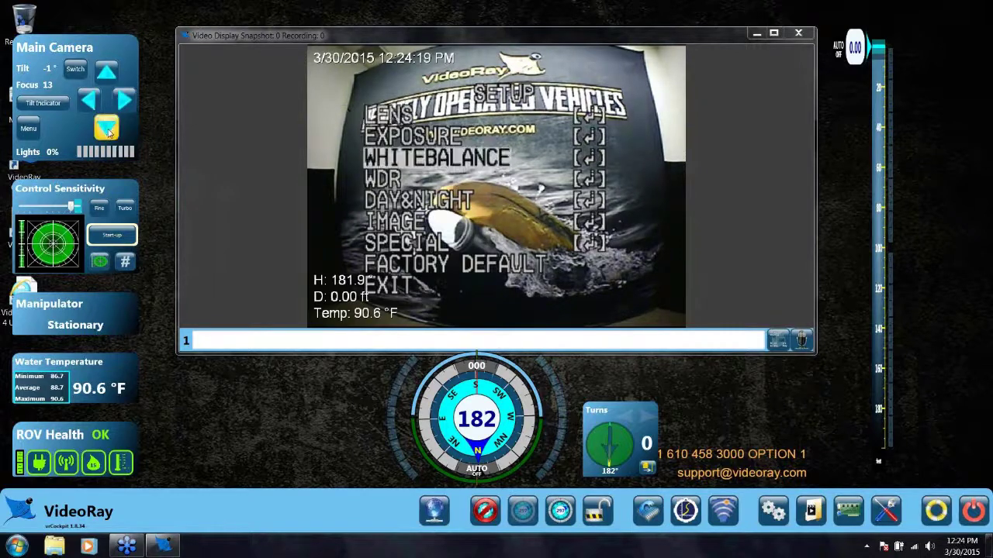
click(107, 129)
click(107, 129)
click(107, 129)
click(107, 129)
click(107, 129)
click(107, 129)
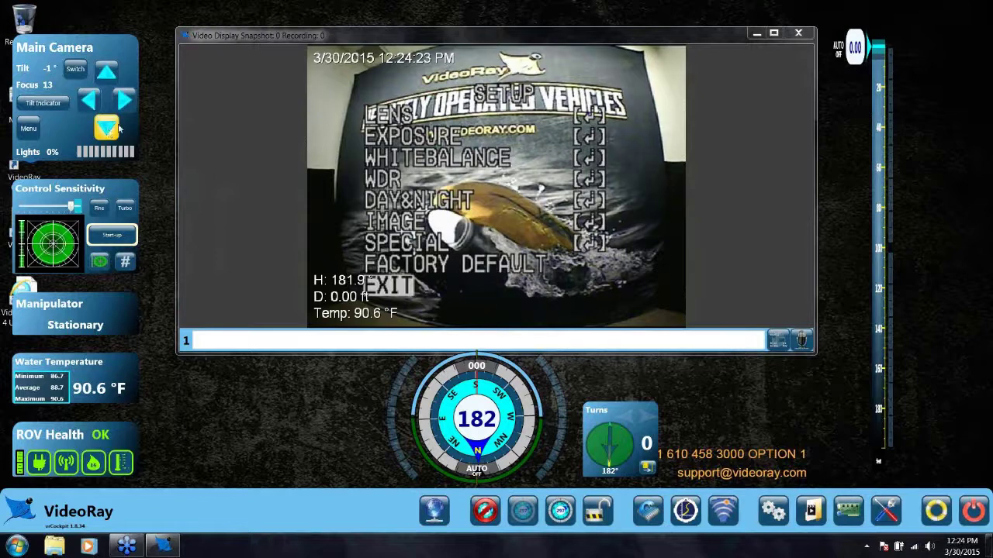
click(124, 101)
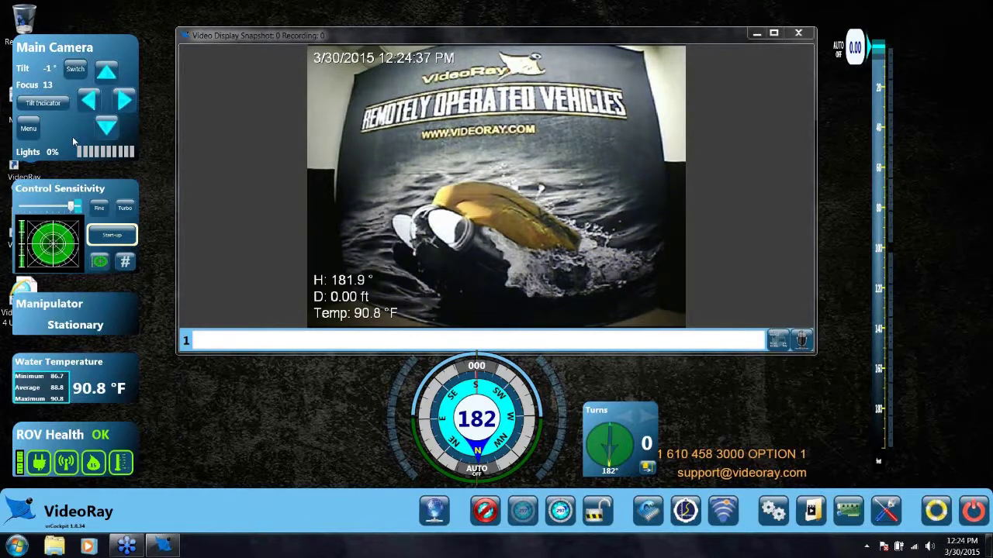
Raise the ROV lights to 100% and dim them back to 0%
key(Page_Up)
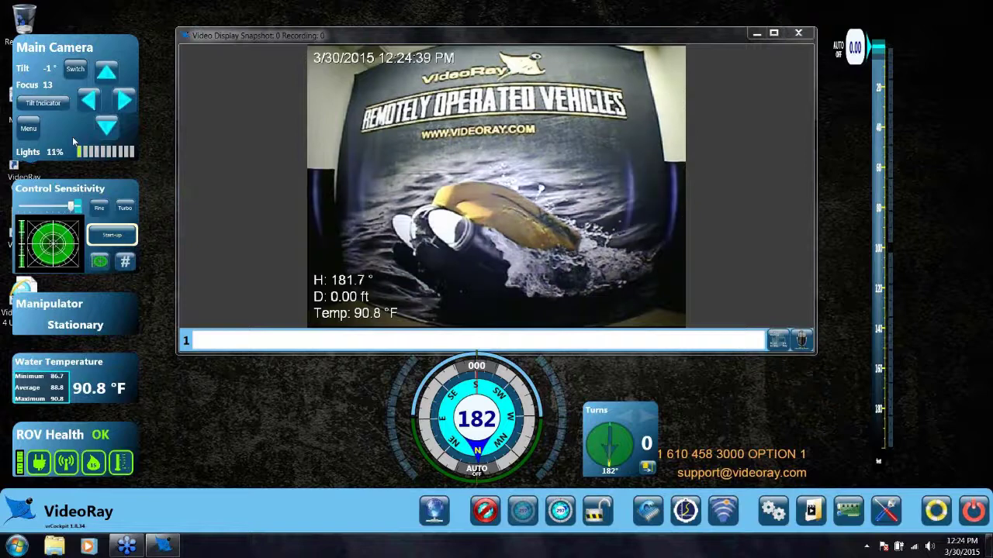
key(Page_Up)
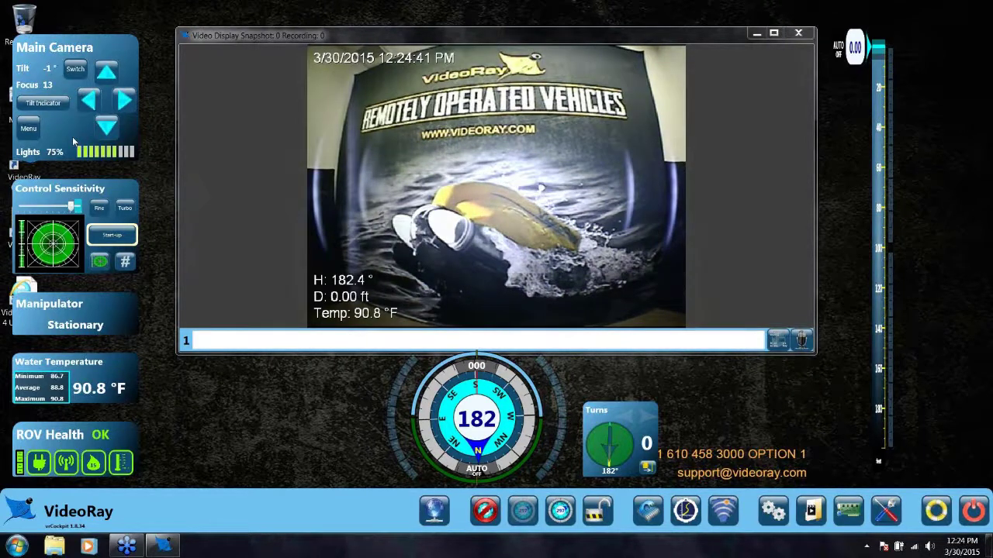
key(Page_Up)
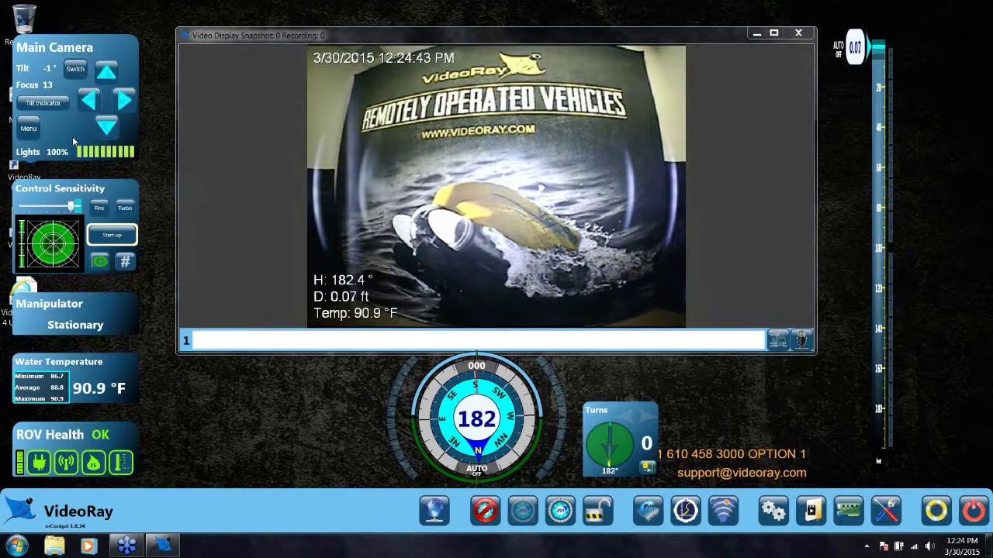
key(Page_Down)
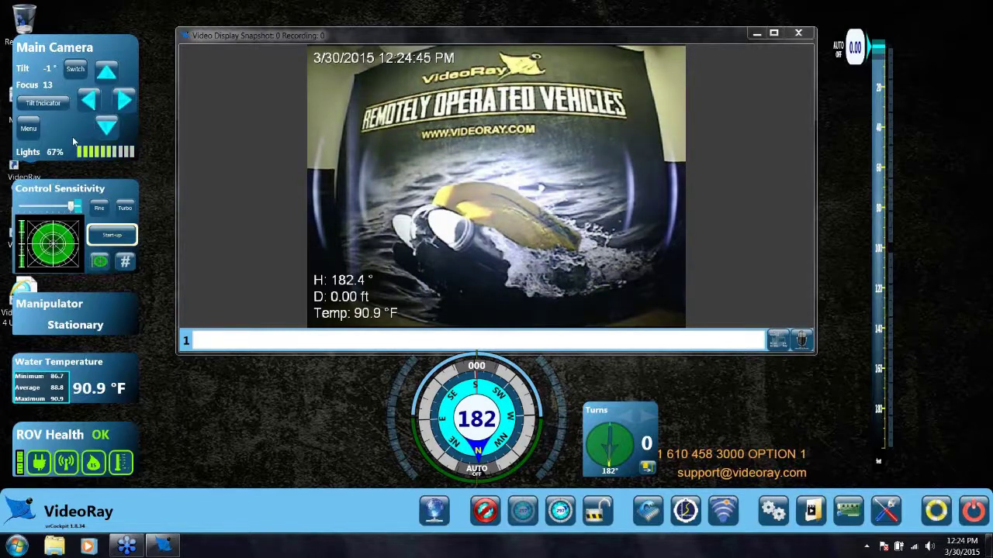
key(Page_Down)
key(Page_Down)
key(Page_Down)
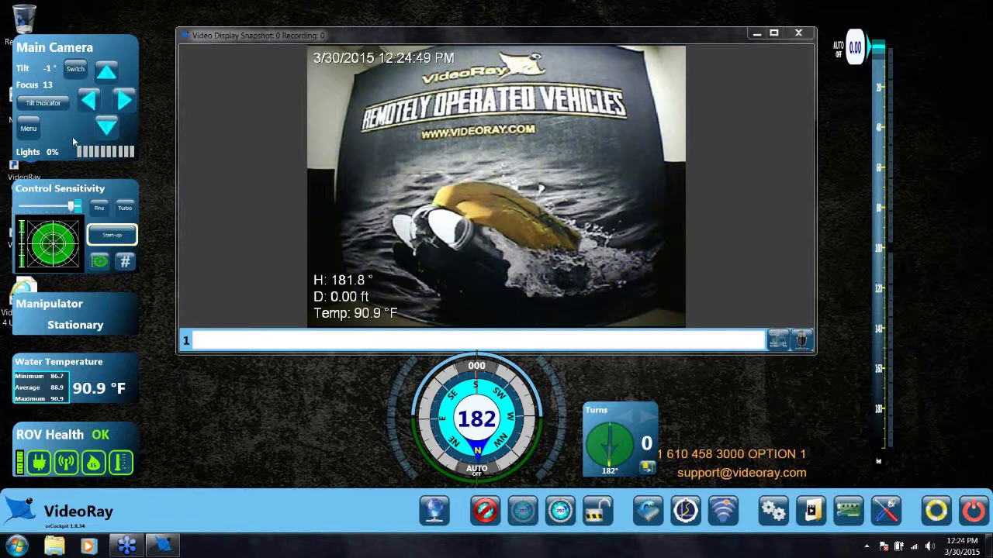
Brighten the ROV lights again to 26%
key(Page_Up)
key(Page_Up)
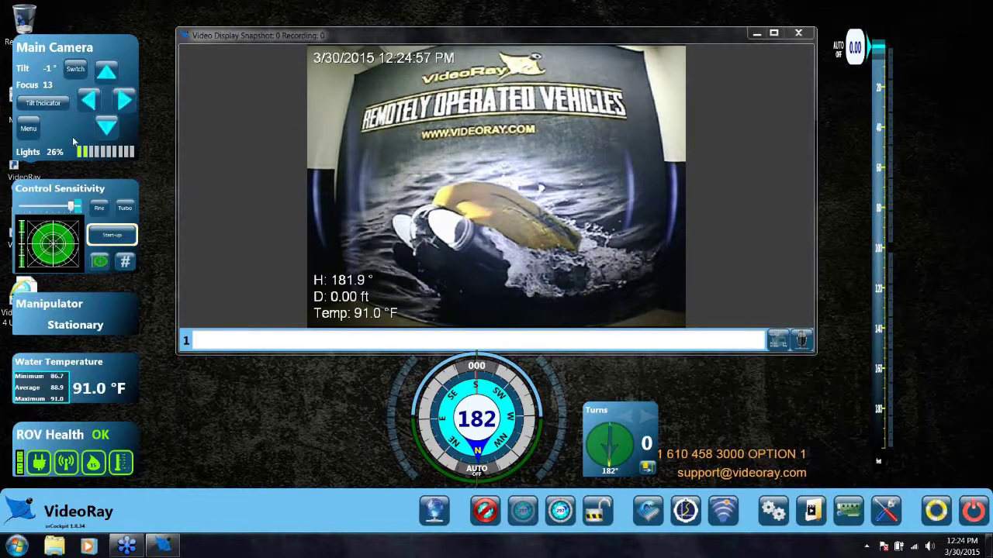
mouse_move(66, 161)
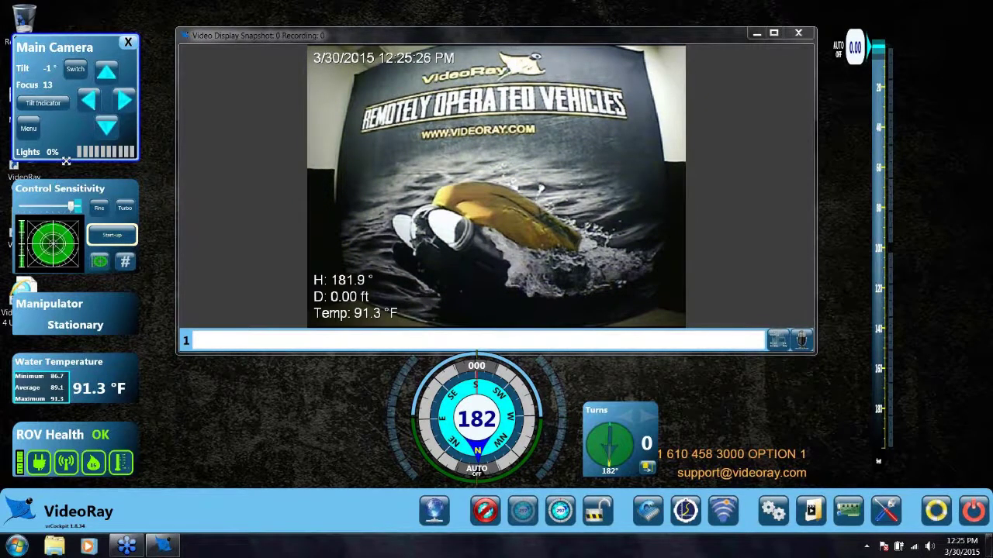
Bring back the tilt indicator in the Main Camera panel and enlarge the panel until it covers most of the video display
click(44, 103)
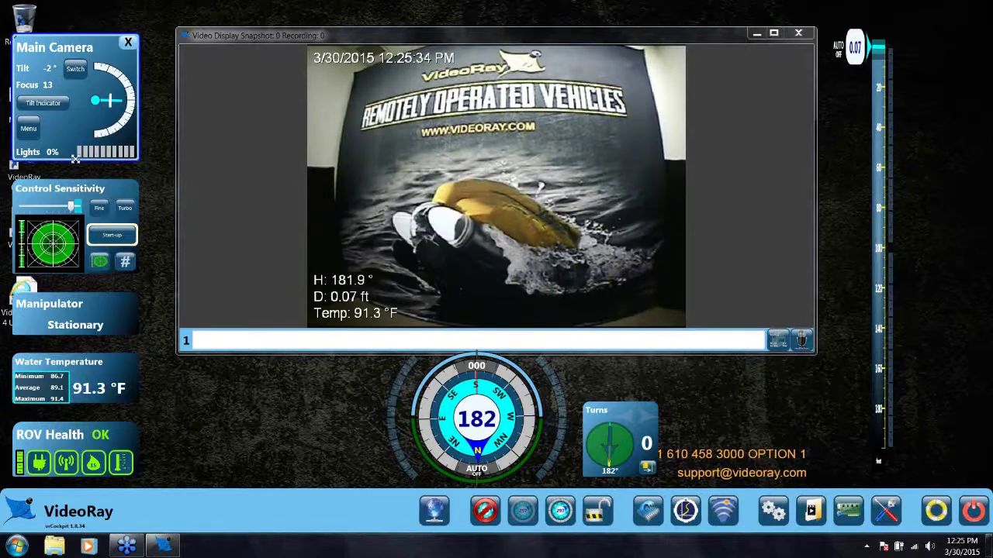
mouse_move(93, 34)
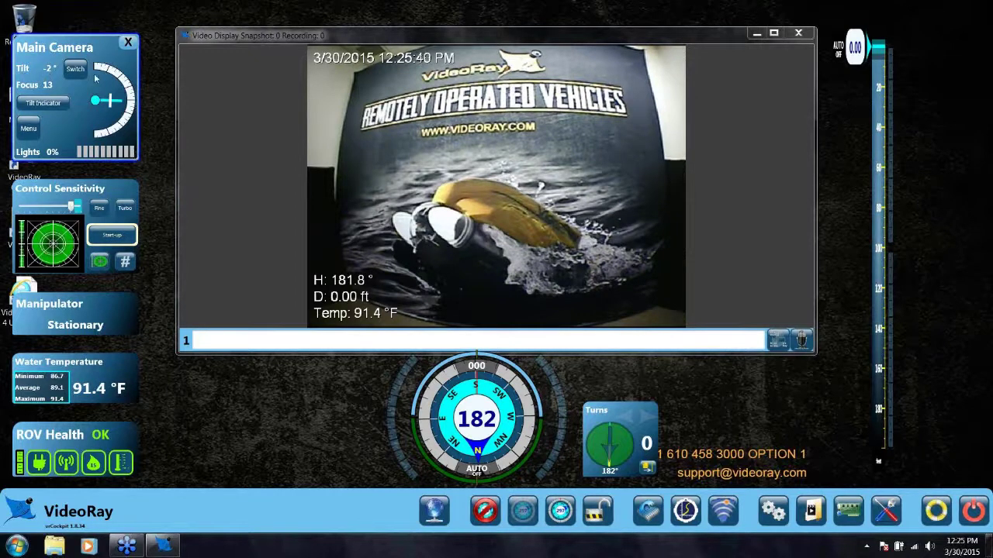
mouse_move(100, 66)
mouse_down()
mouse_move(270, 86)
mouse_move(438, 188)
mouse_move(336, 391)
mouse_move(197, 121)
mouse_move(100, 49)
mouse_up()
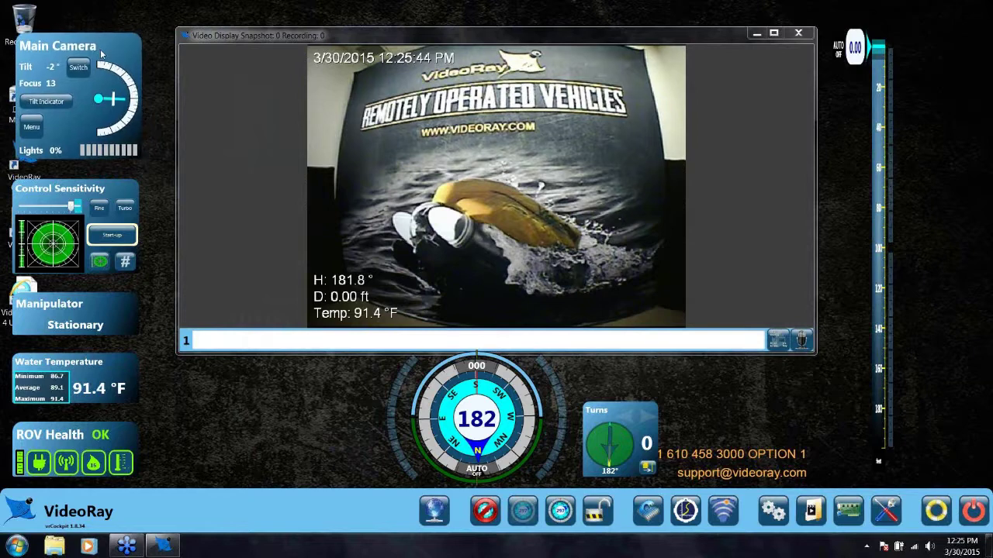
drag(141, 158, 344, 354)
drag(191, 169, 614, 333)
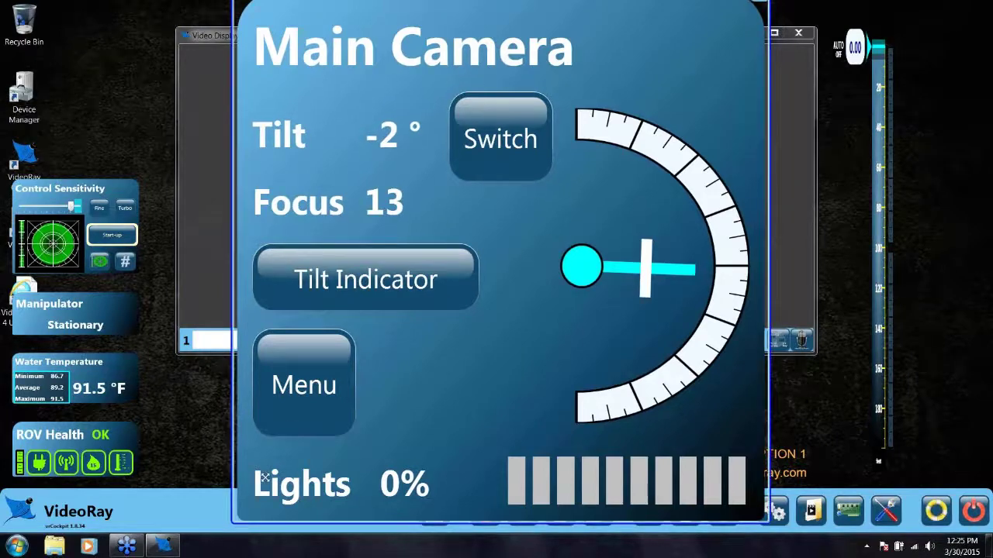
Shrink the Main Camera panel and place it back above the Control Sensitivity panel
drag(234, 524, 415, 339)
drag(532, 200, 125, 33)
drag(166, 154, 154, 162)
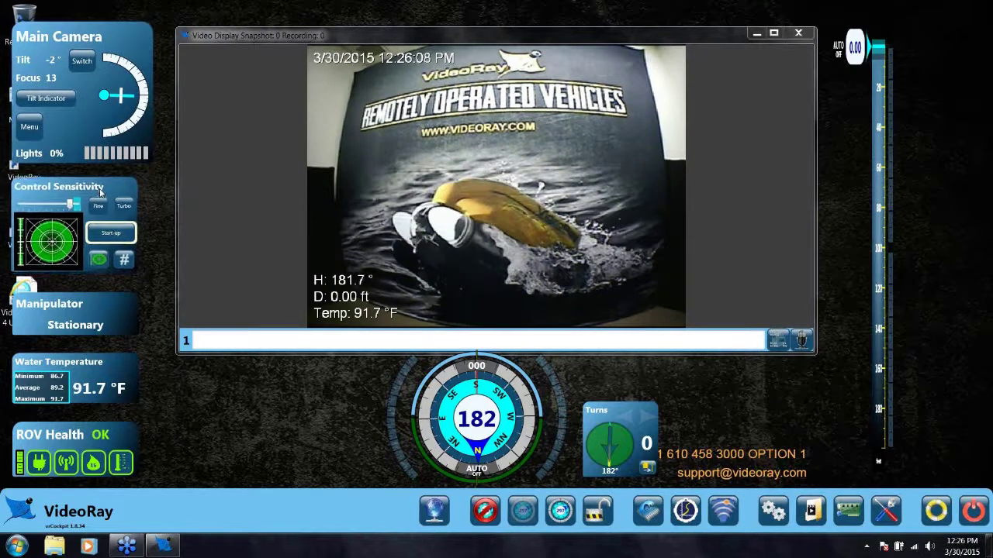
Enlarge the Control Sensitivity panel slightly and reposition it between the Main Camera and Manipulator panels
click(124, 266)
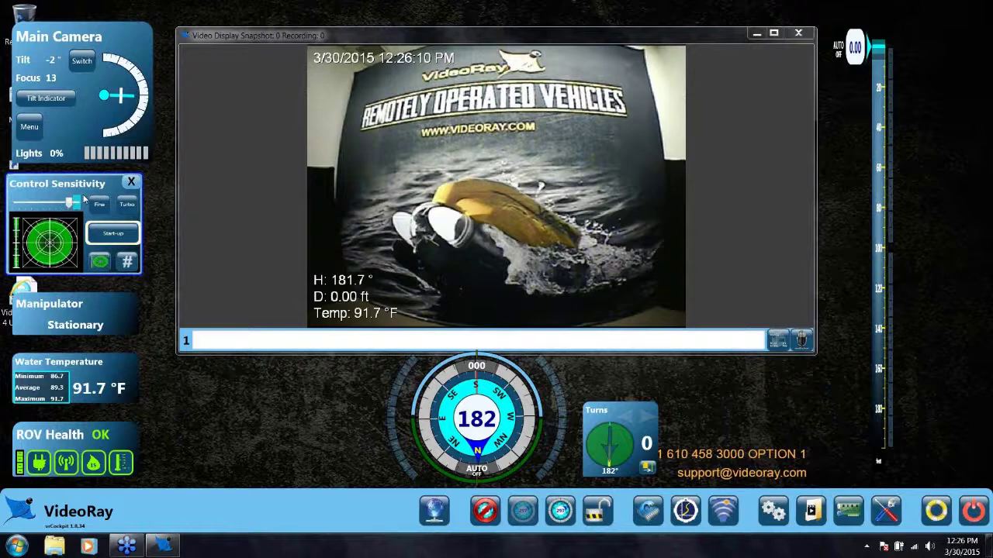
drag(94, 190, 90, 189)
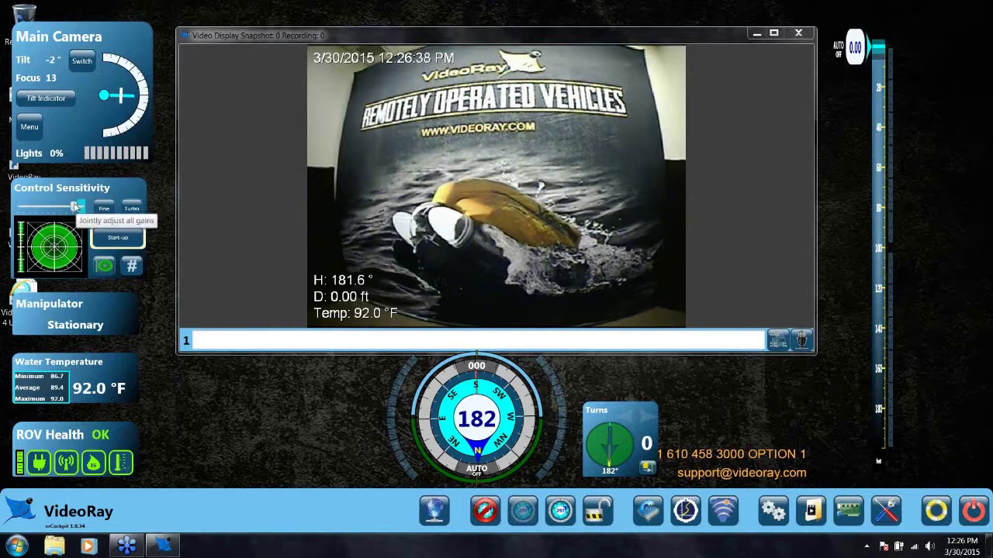
Switch the control sensitivity to Turbo mode, and from there to Fine mode
click(131, 208)
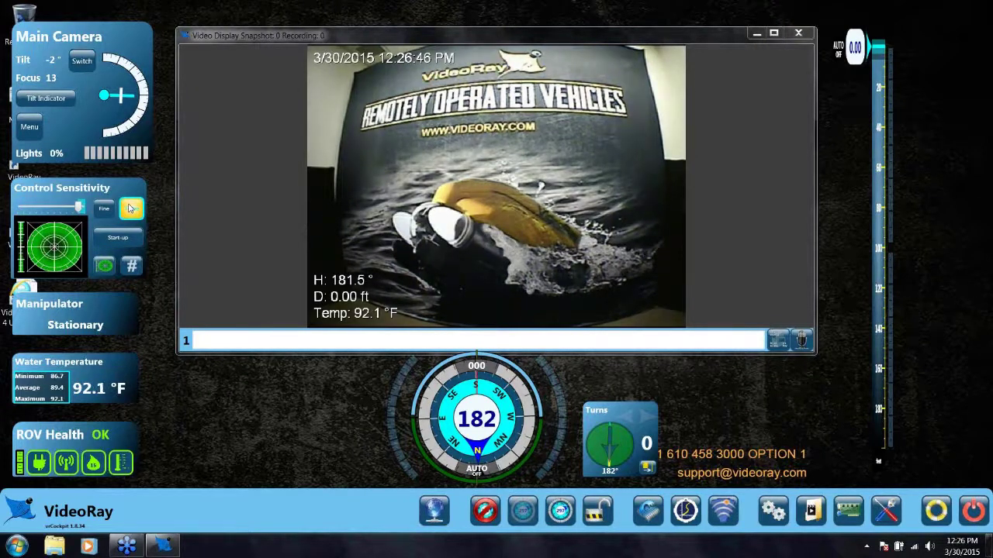
click(114, 208)
click(125, 211)
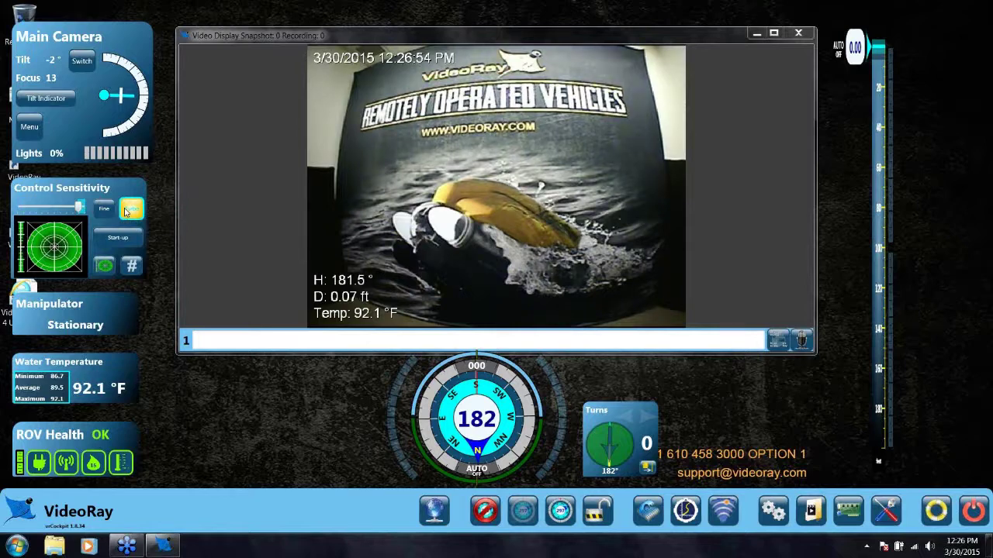
click(108, 210)
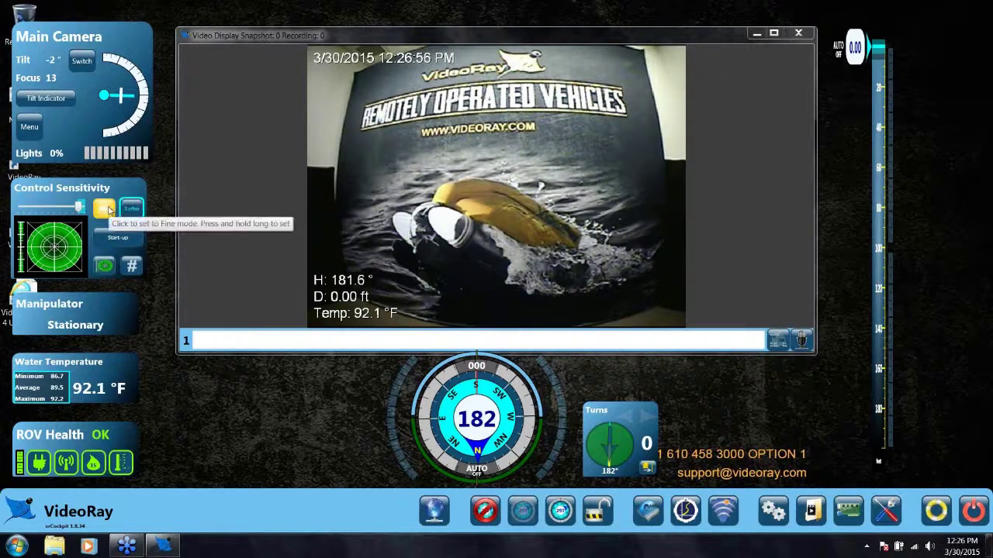
click(108, 210)
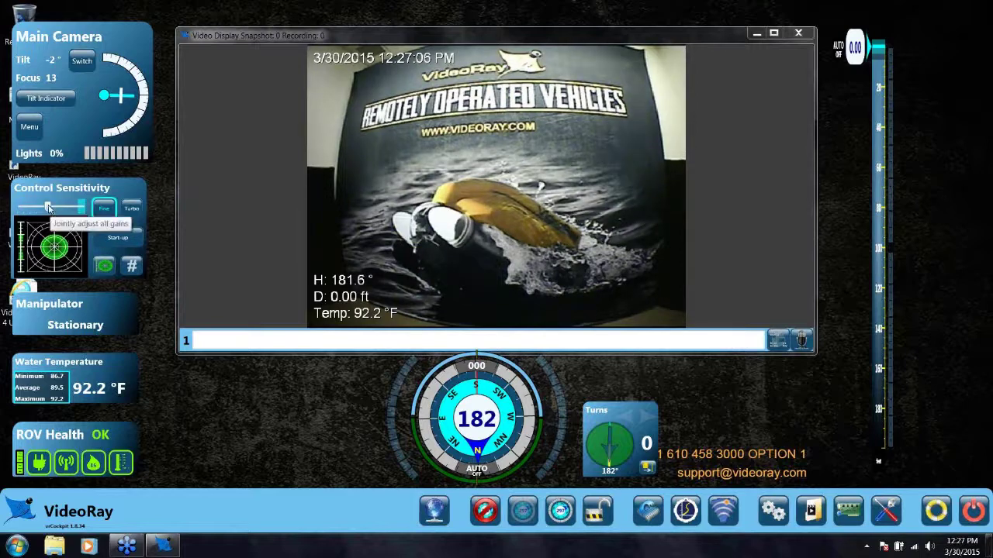
Sweep the joint gain in the Control Sensitivity panel to maximum, down to about half, and back up near the maximum
drag(48, 208, 83, 208)
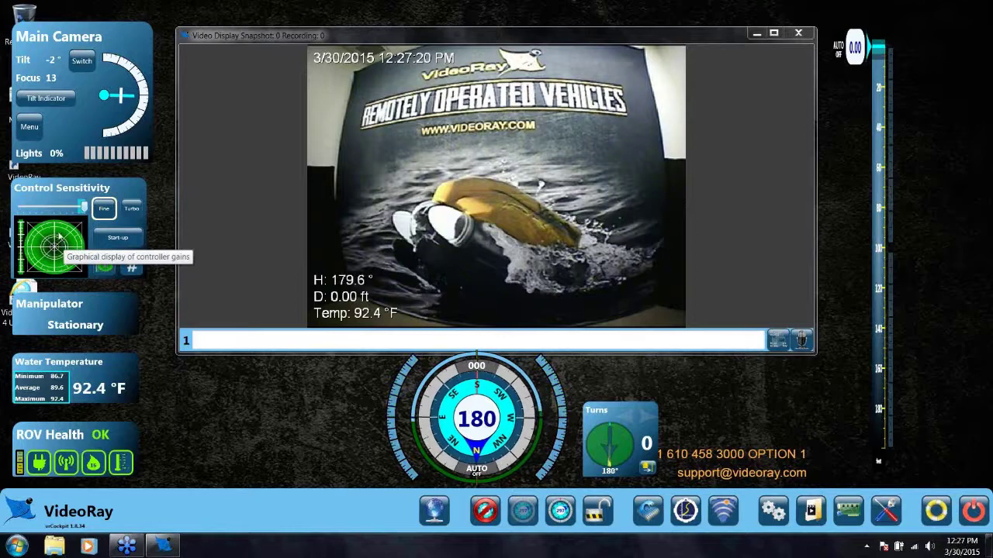
drag(83, 208, 80, 207)
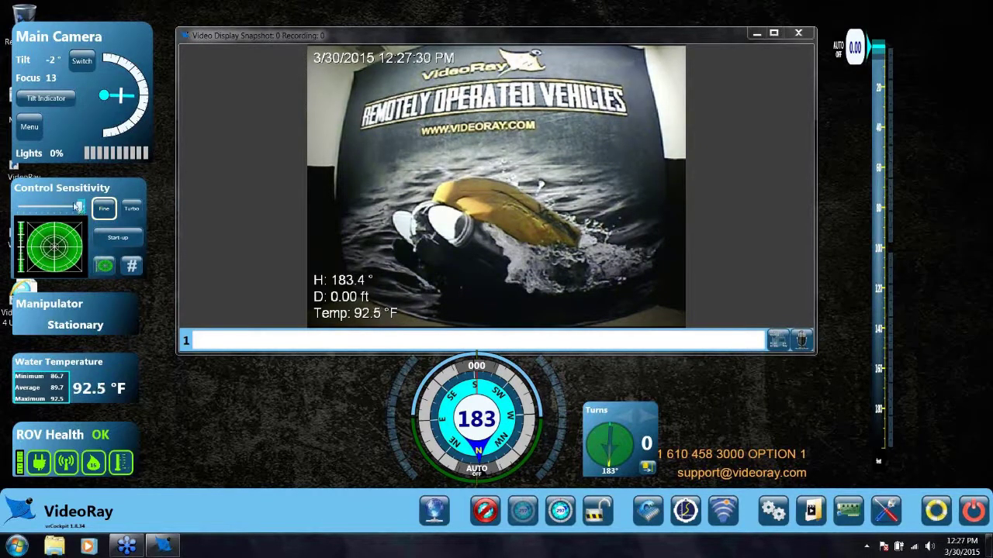
drag(81, 209, 54, 211)
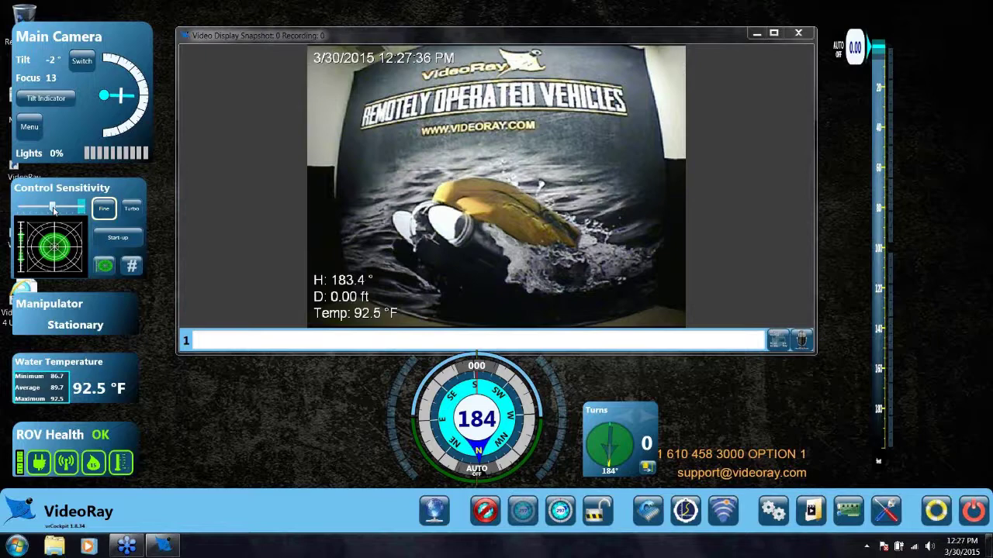
drag(53, 210, 78, 207)
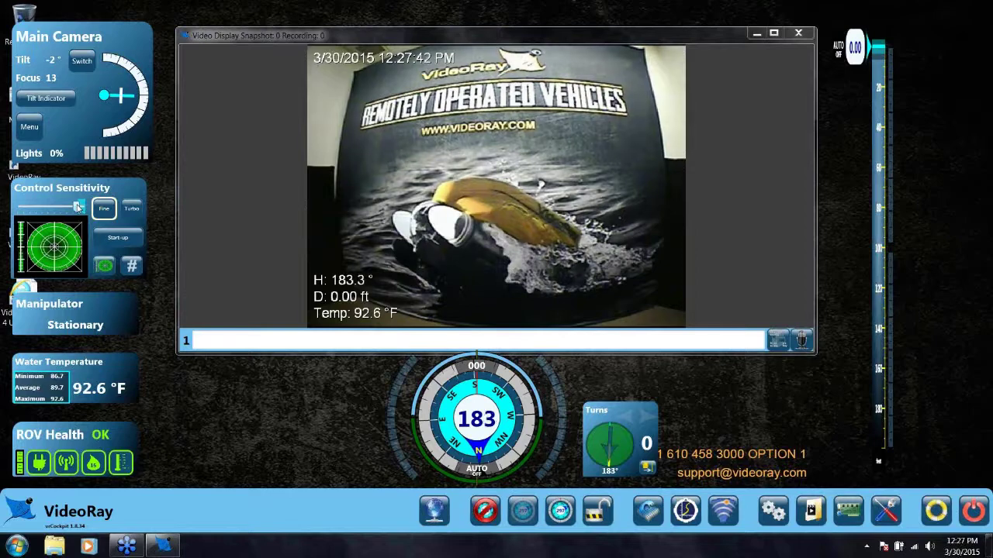
Return to Fine sensitivity with the joint gain raised slightly to 58, and briefly show the controller gains as numbers
click(103, 209)
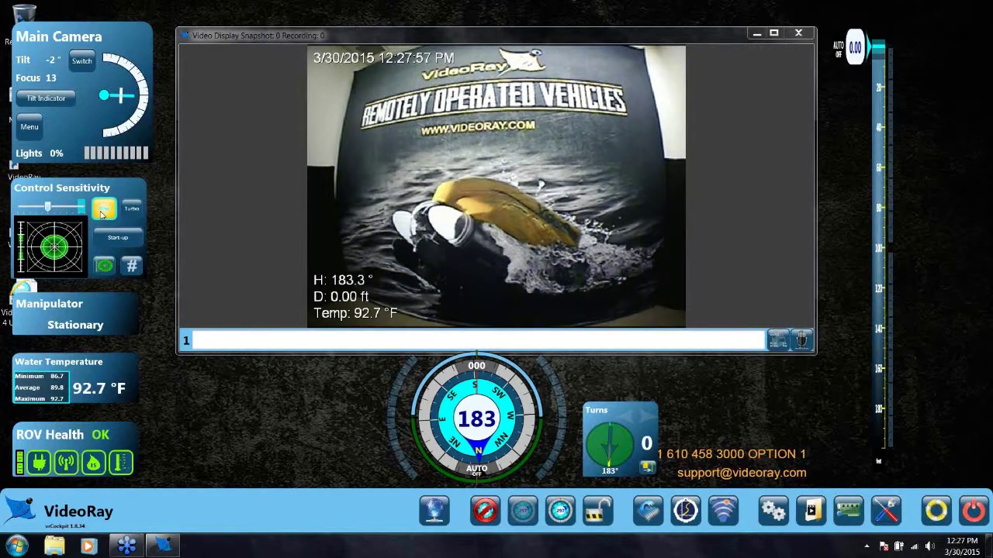
drag(51, 205, 53, 209)
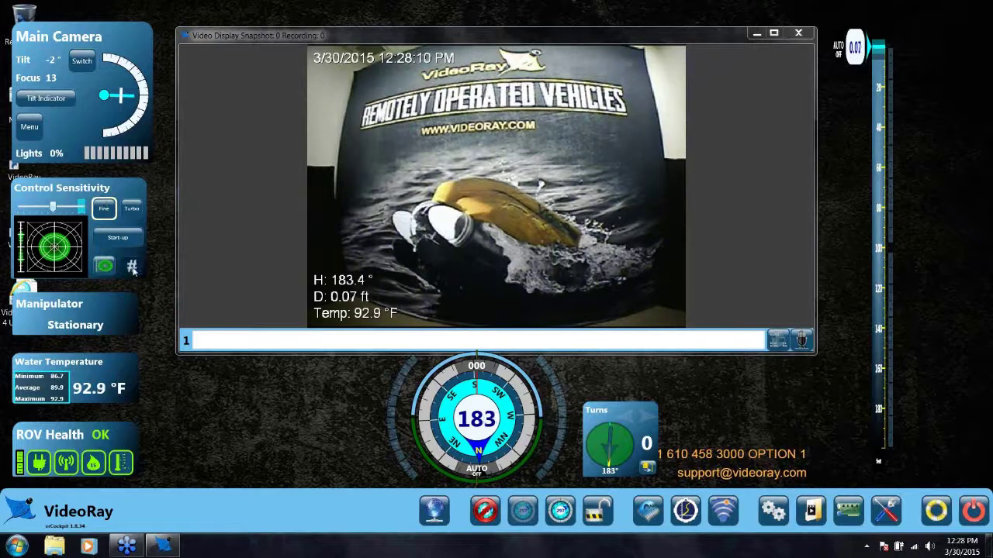
click(131, 267)
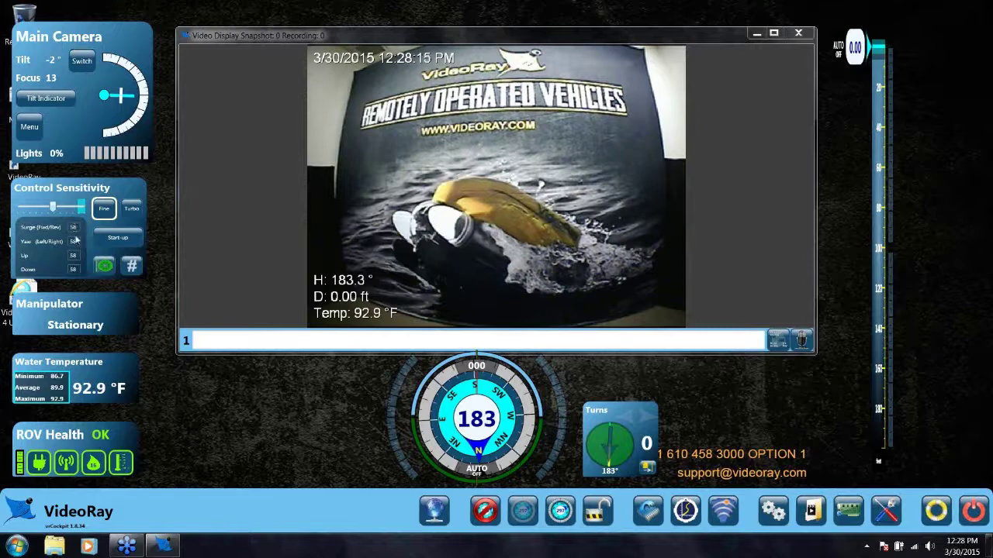
click(107, 267)
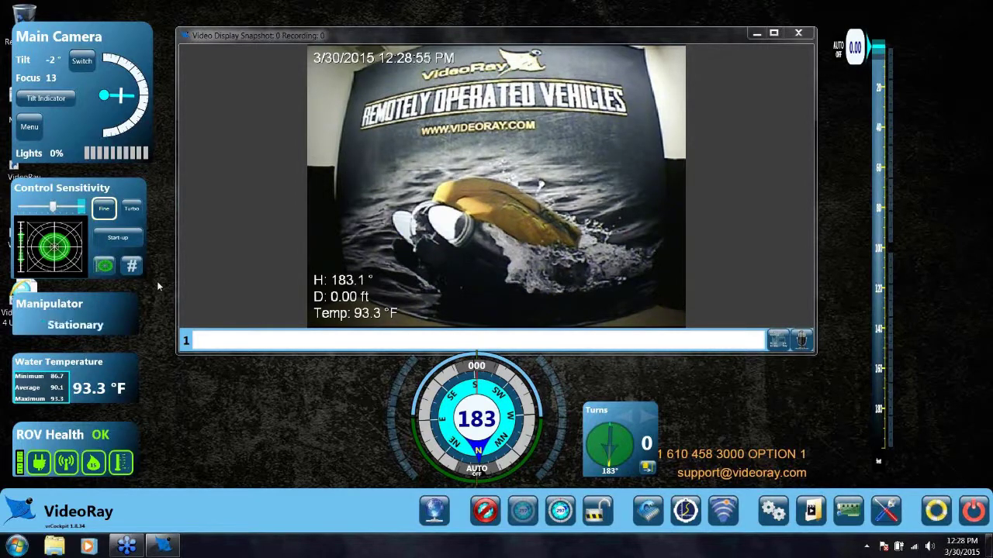
Move the compass below the left half of the video display
mouse_move(116, 370)
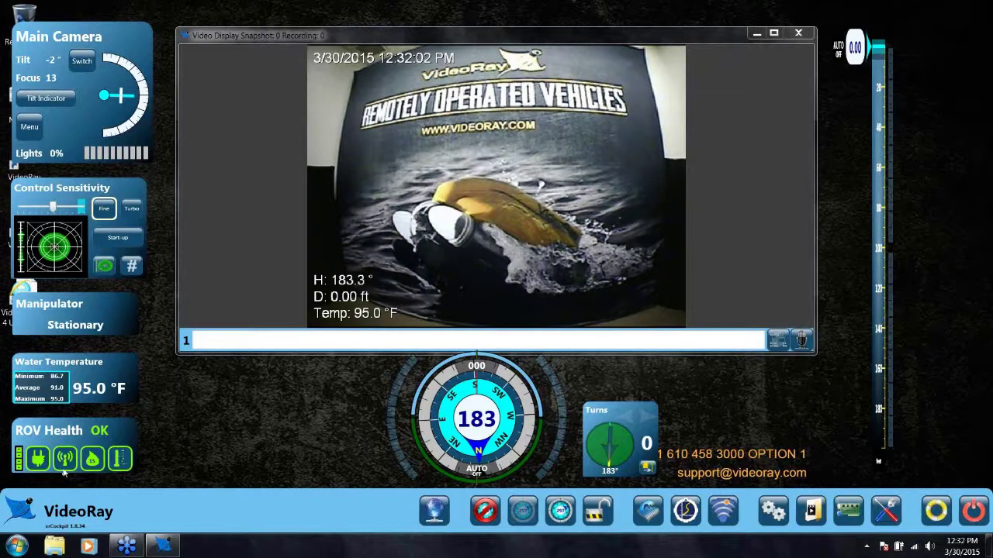
mouse_move(40, 465)
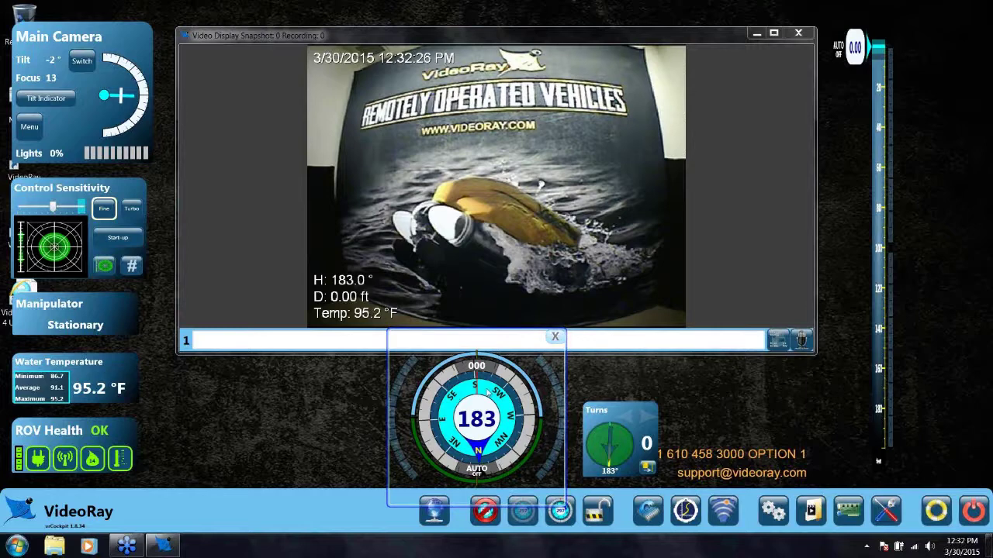
drag(499, 392, 384, 394)
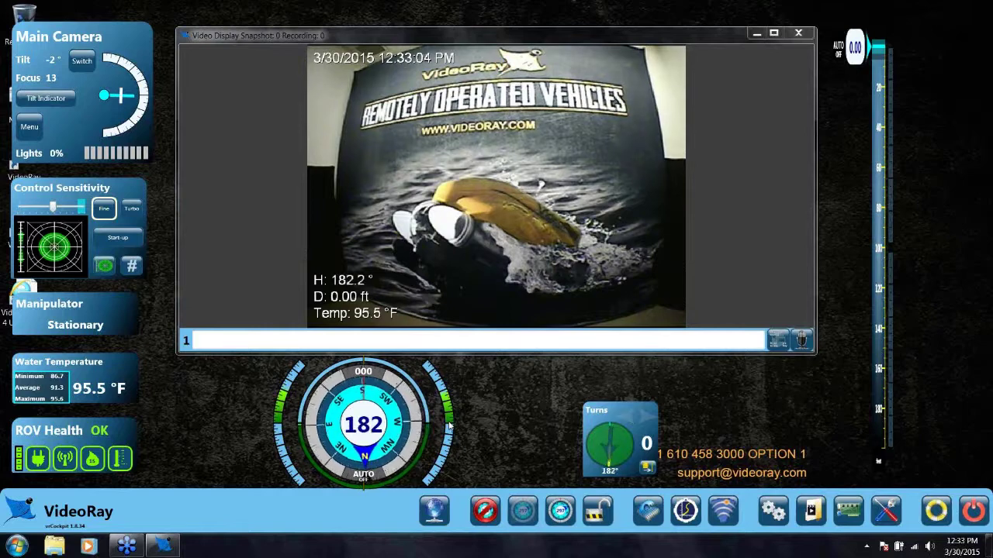
click(449, 425)
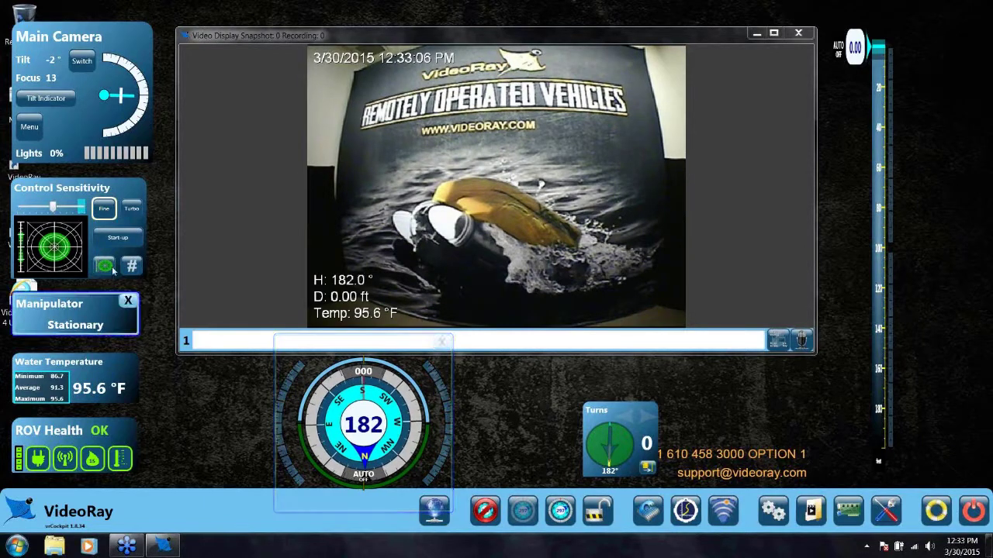
Engage auto heading on the compass and disengage it again
mouse_move(283, 429)
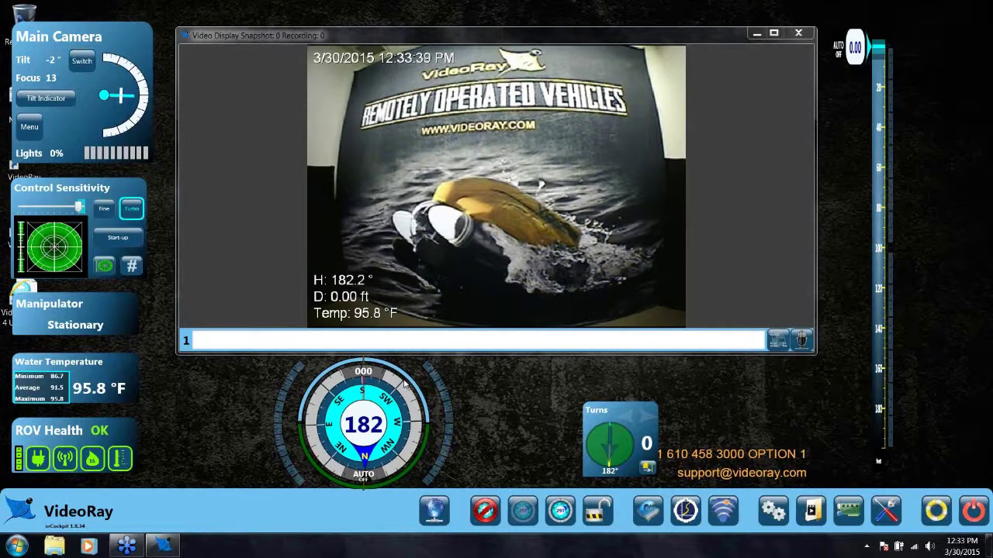
mouse_move(399, 386)
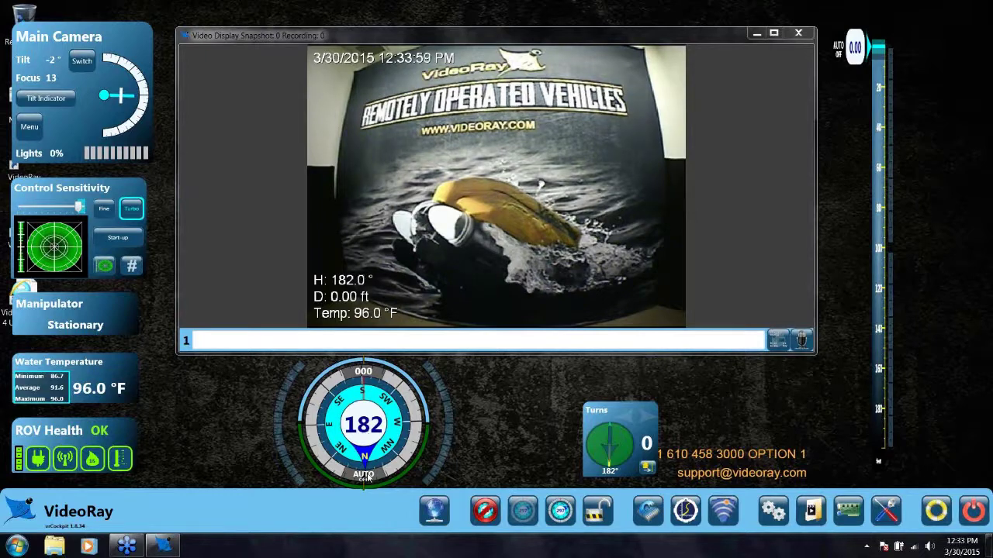
click(369, 477)
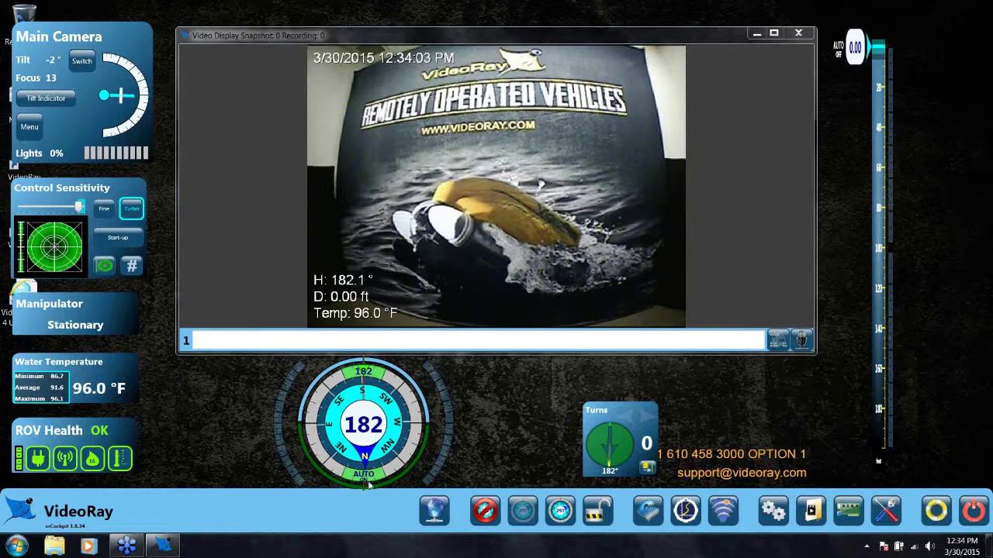
click(371, 477)
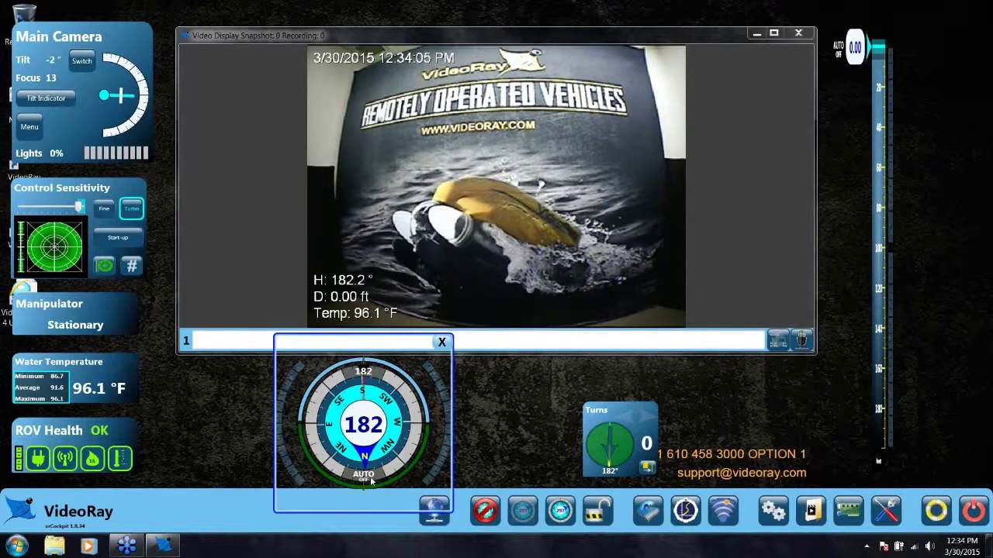
click(372, 478)
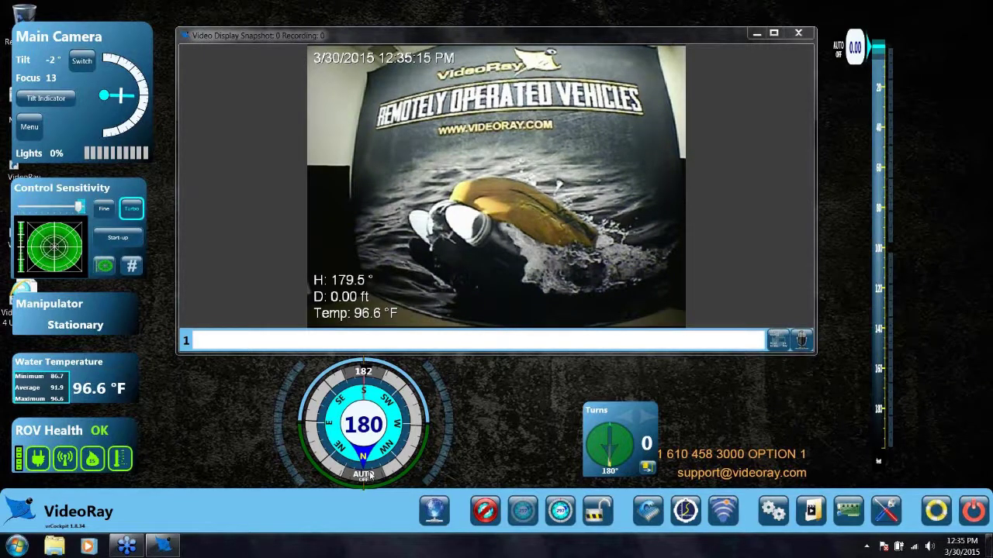
Move the Turns panel closer to the compass beneath the video display and enlarge it slightly
mouse_move(315, 509)
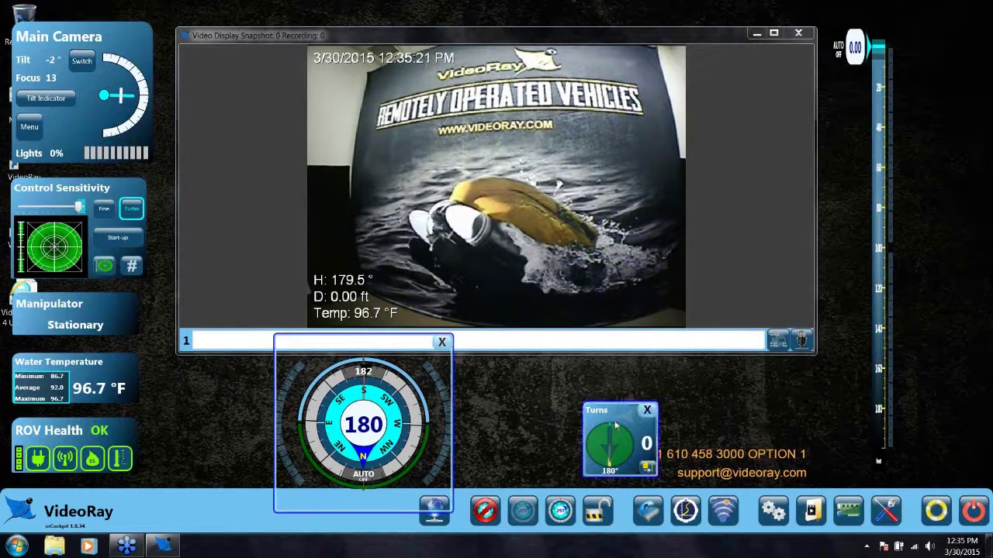
drag(609, 419, 534, 390)
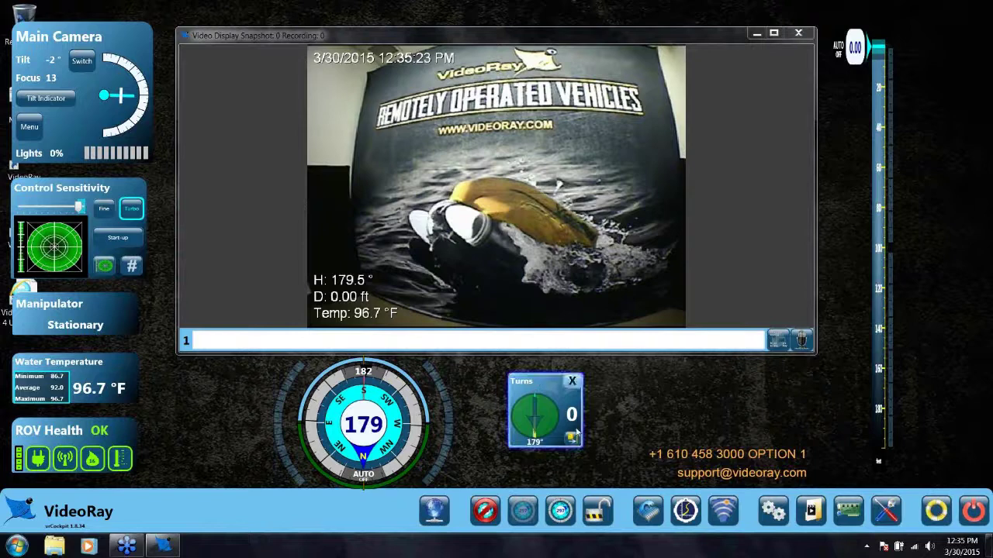
drag(582, 446, 591, 456)
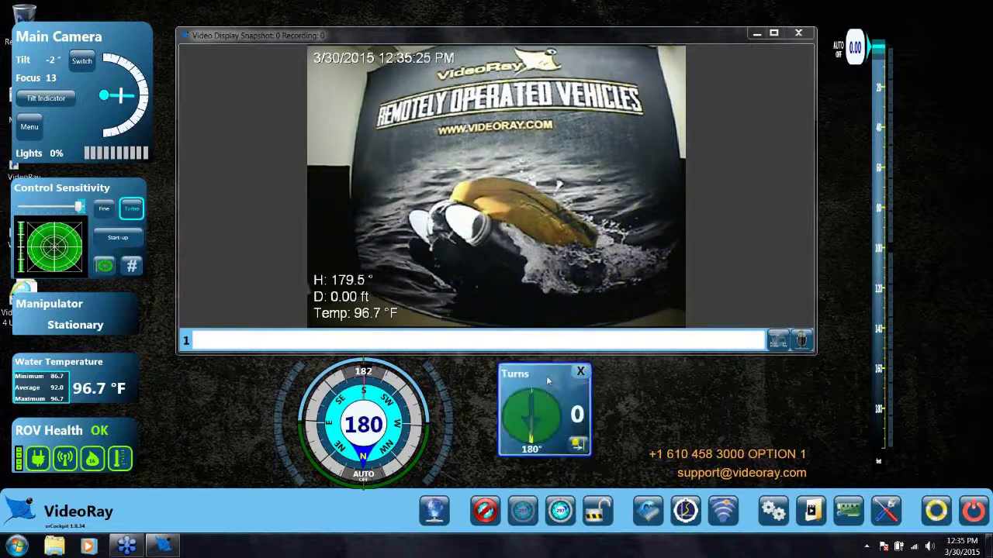
drag(545, 371, 551, 384)
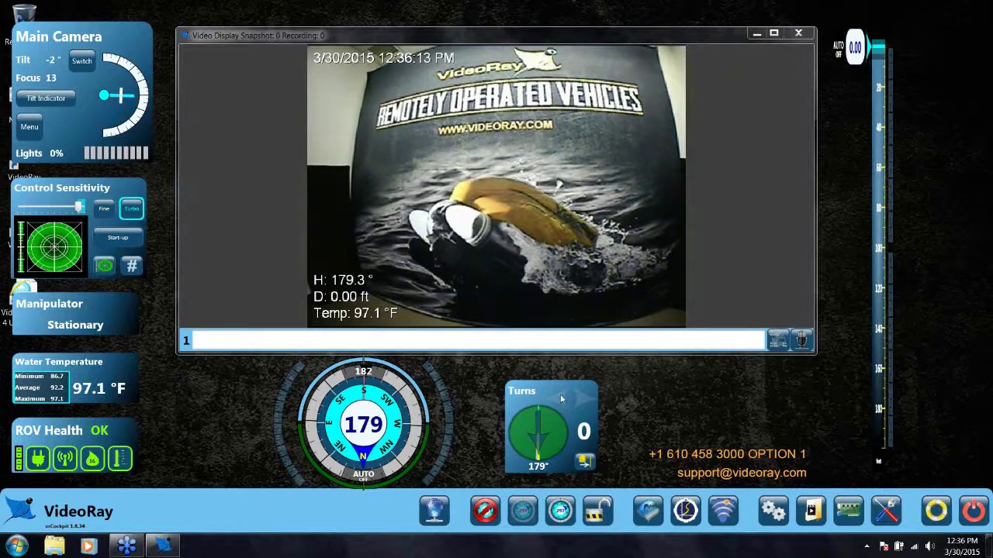
mouse_move(506, 441)
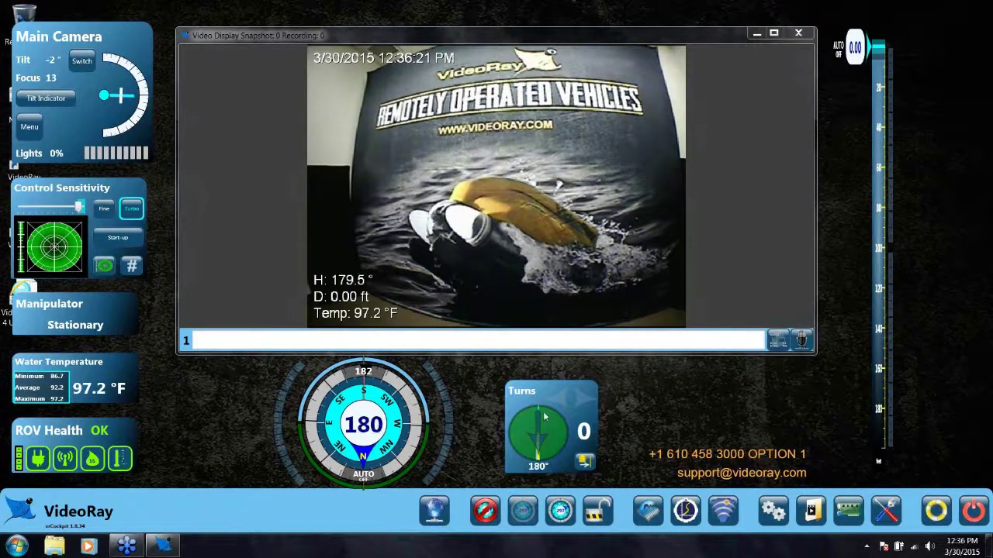
drag(541, 392, 533, 390)
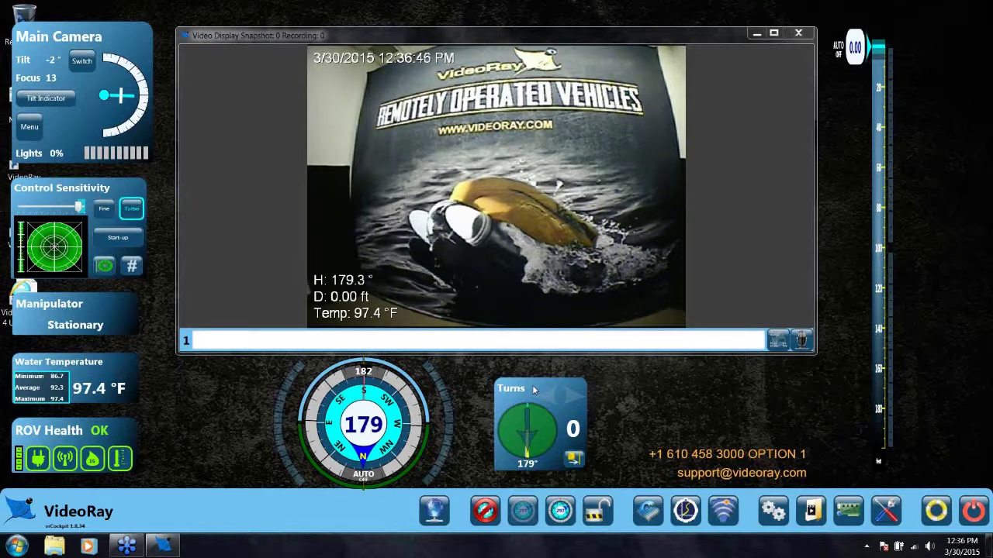
Shift the depth gauge slightly farther away from the video display
mouse_move(933, 396)
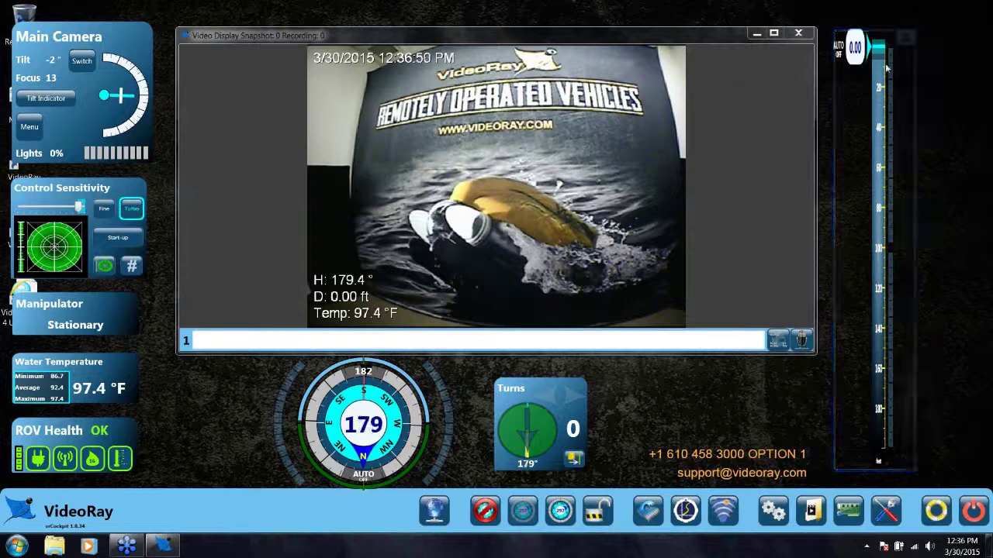
drag(877, 77, 885, 78)
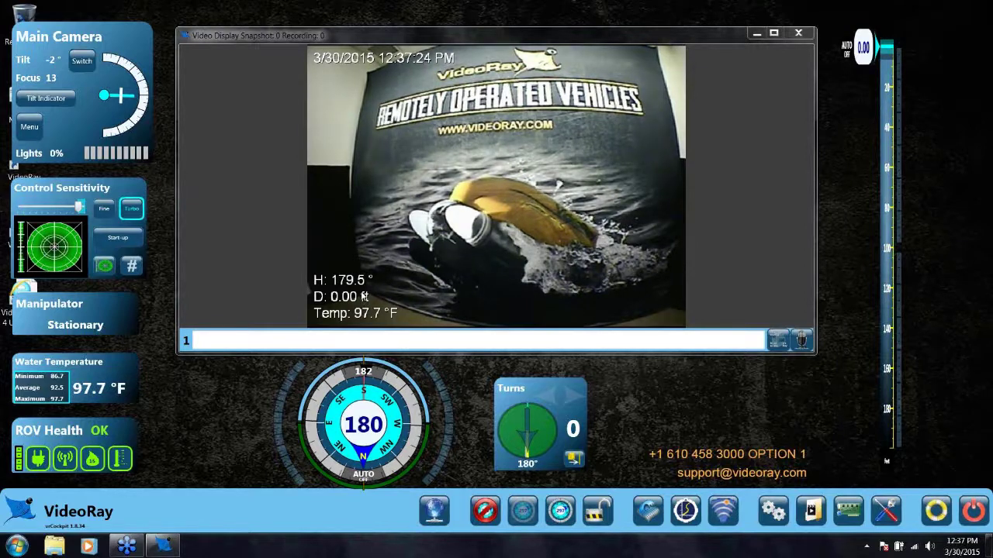
Engage auto depth at 60.13 ft, try it at the surface depth as well, and disengage it again
mouse_move(907, 194)
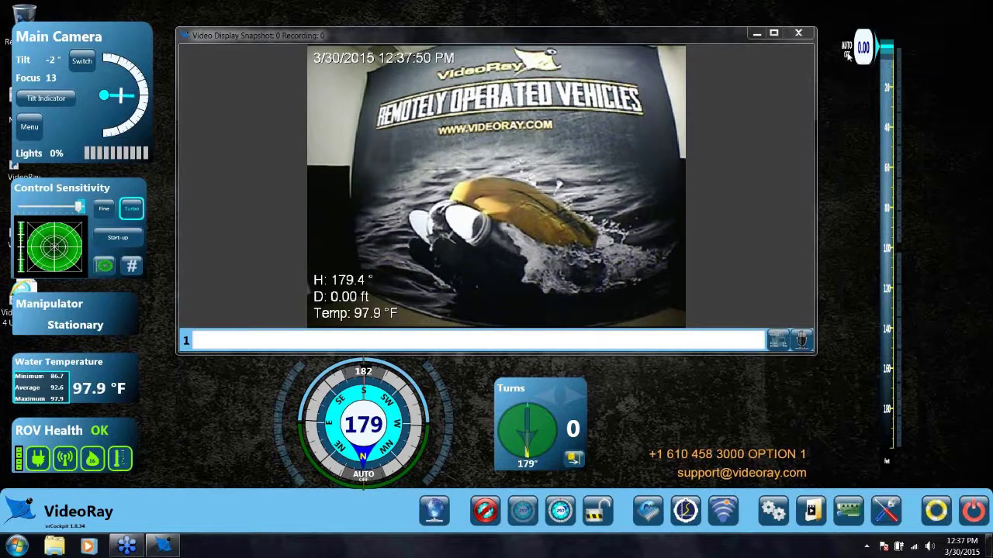
drag(848, 56, 850, 178)
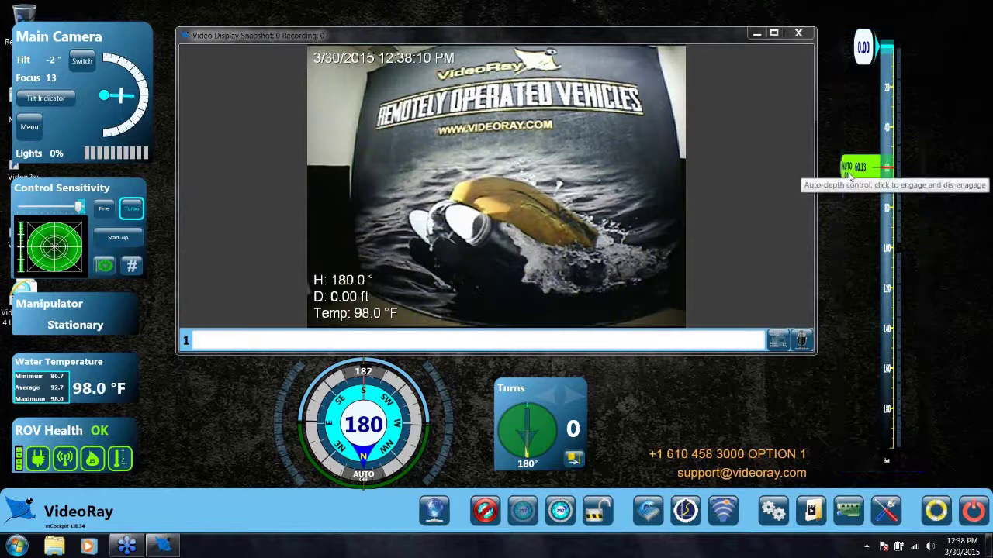
drag(850, 176, 842, 137)
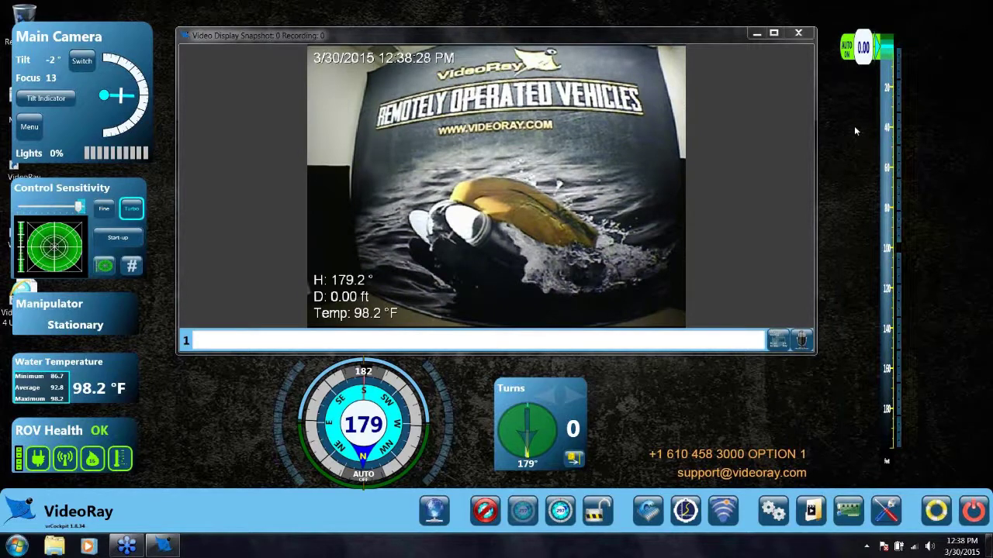
drag(847, 53, 848, 153)
click(848, 153)
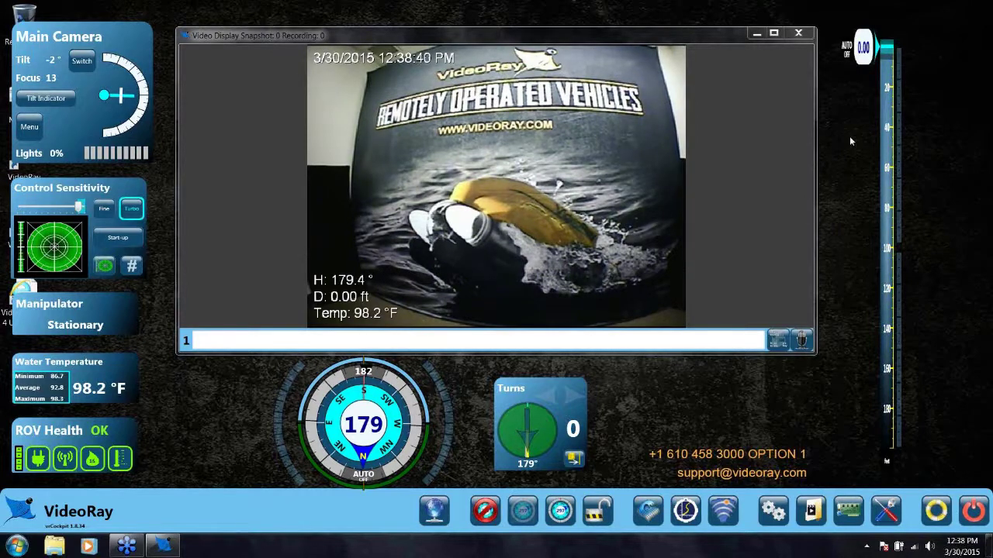
mouse_move(888, 179)
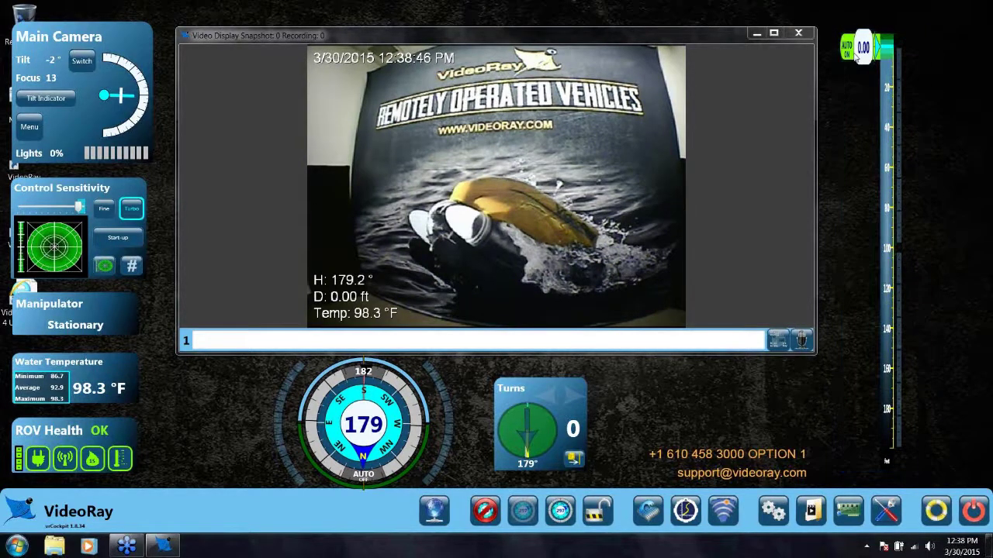
mouse_move(847, 48)
mouse_down()
mouse_move(865, 254)
mouse_move(853, 256)
mouse_move(853, 48)
mouse_up()
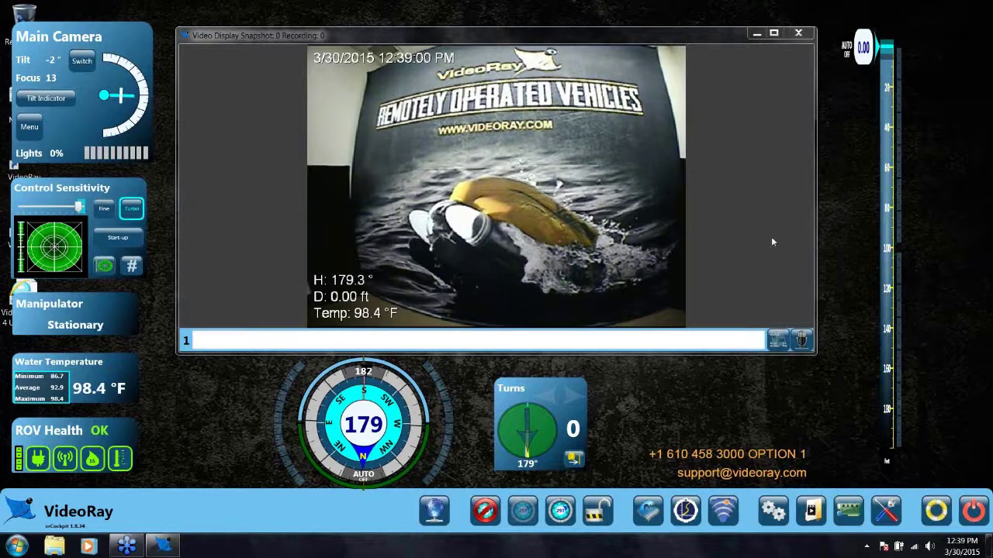
Move the video display window slightly and overlay the text "test target 1" on the video
drag(562, 36, 569, 32)
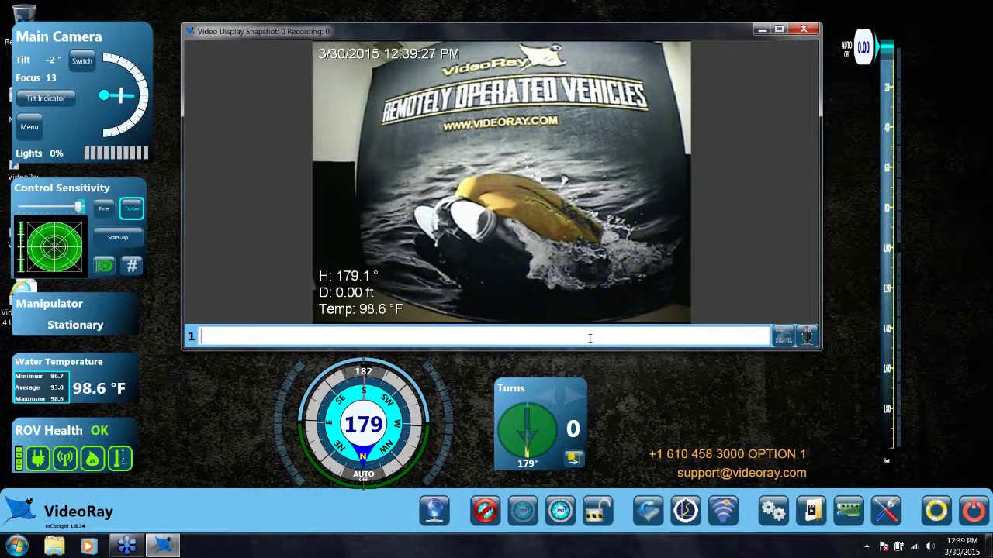
text(t)
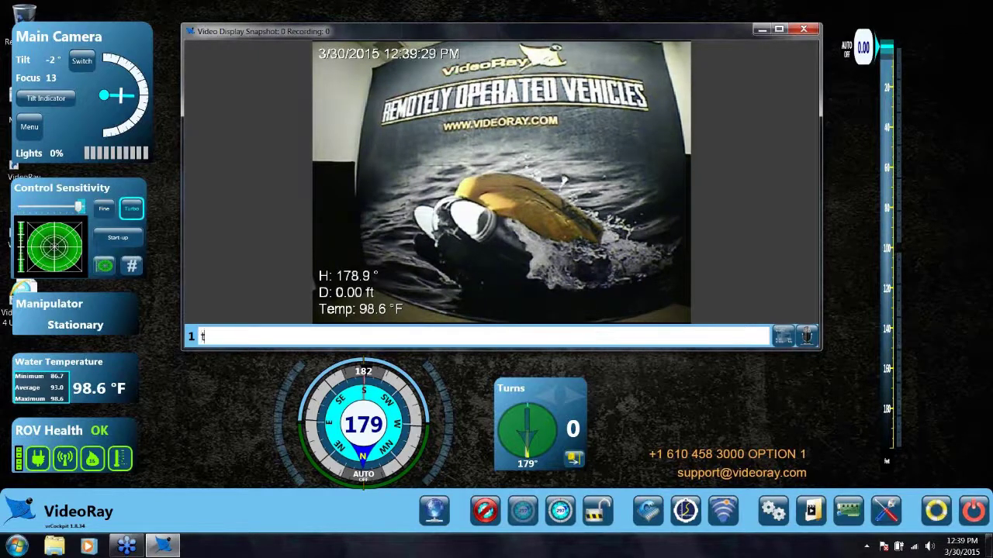
text(est target)
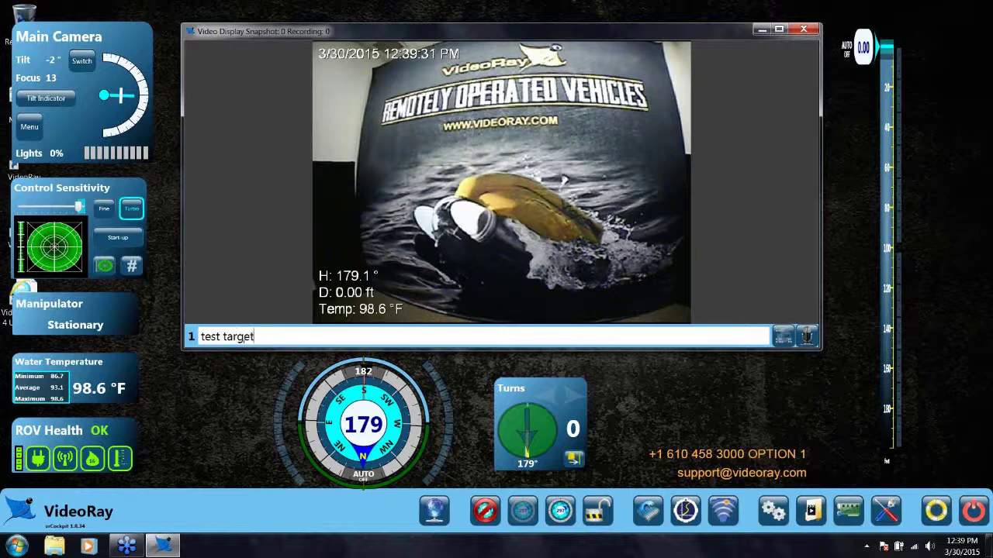
text( 1)
key(Return)
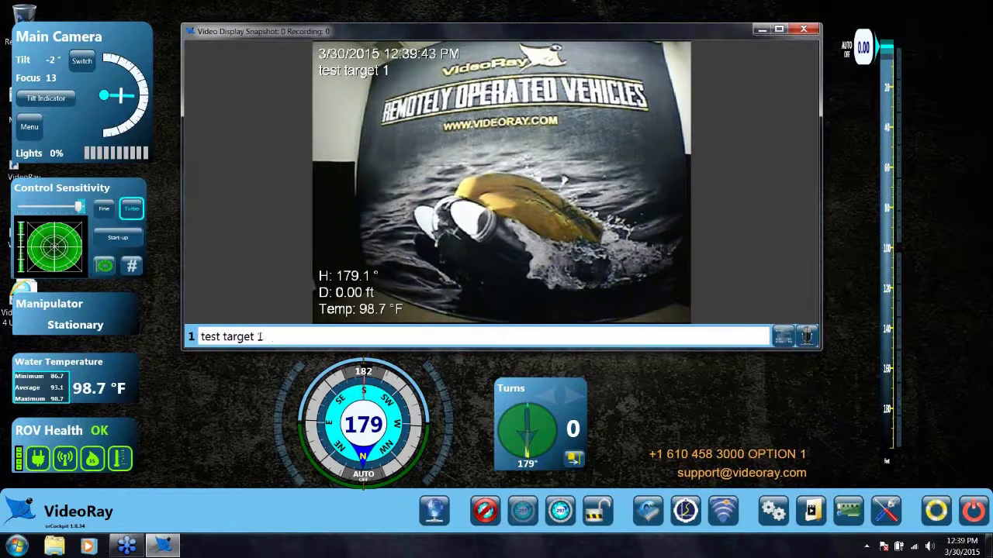
Replace the video overlay text with "target 2" and clear the overlay text field again
drag(273, 336, 159, 337)
key(Delete)
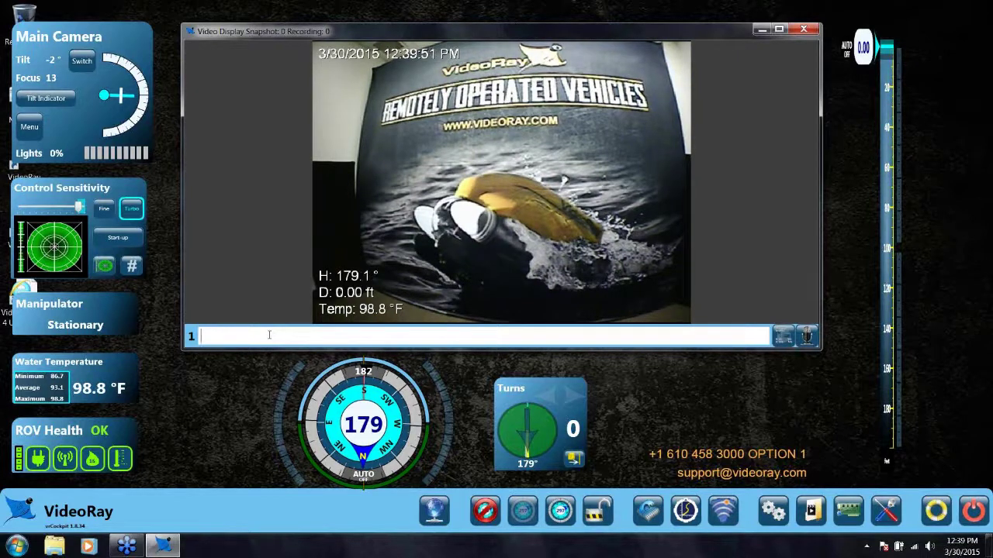
text(target 2)
key(Return)
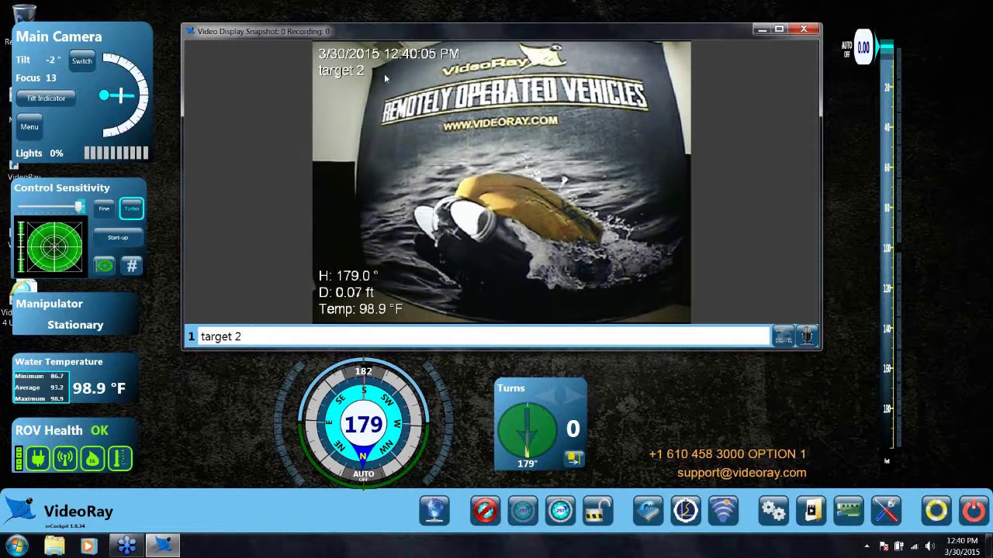
triple_click(222, 336)
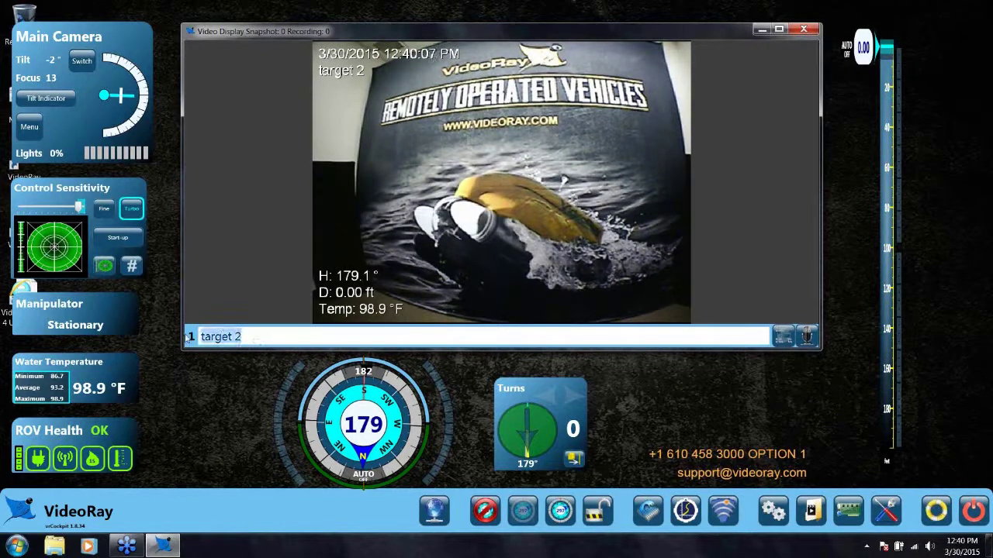
key(BackSpace)
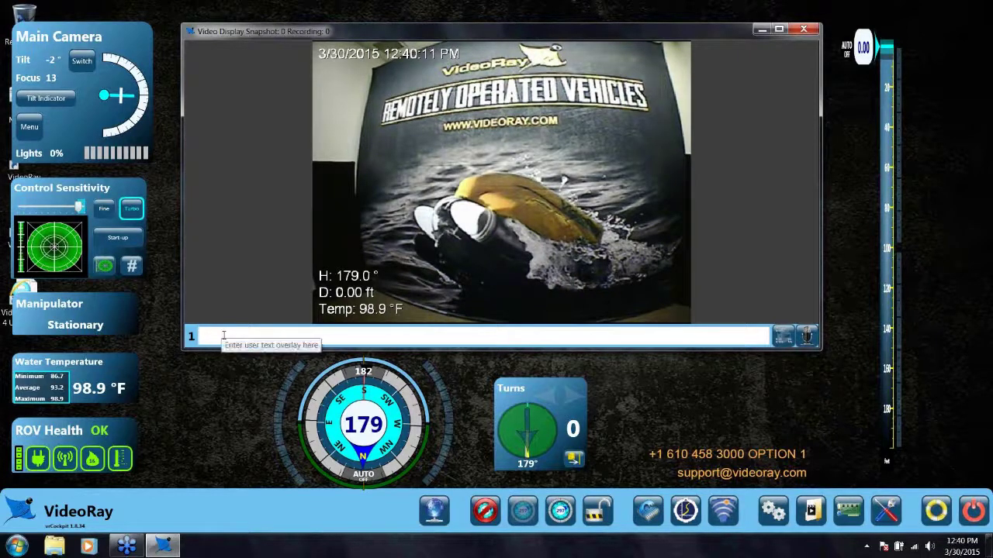
Toggle the video text overlay off and back on twice
click(784, 338)
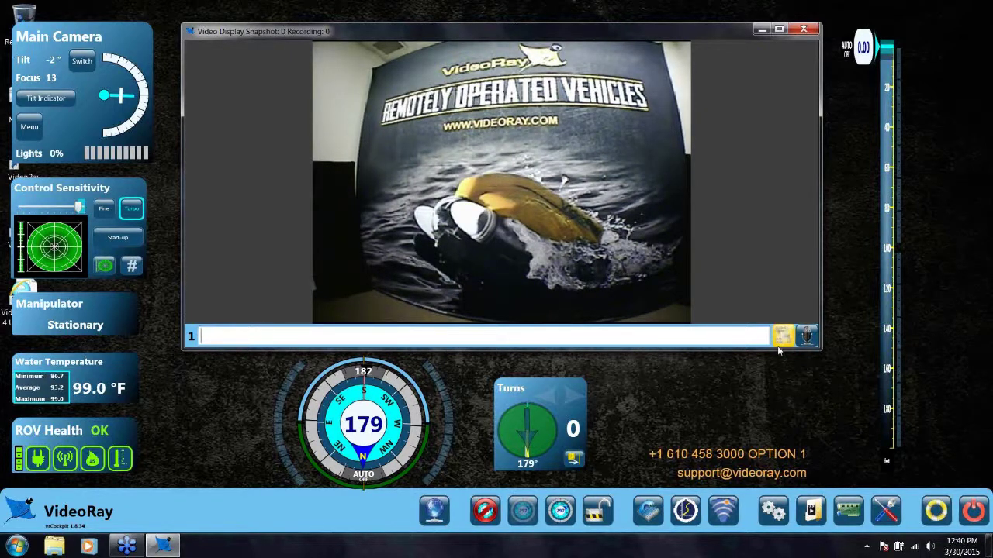
click(781, 343)
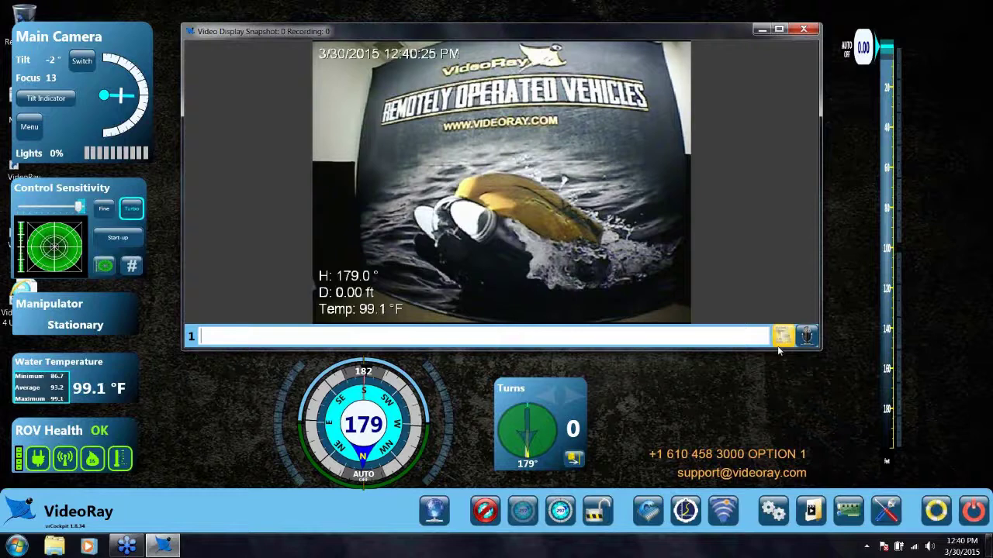
click(781, 343)
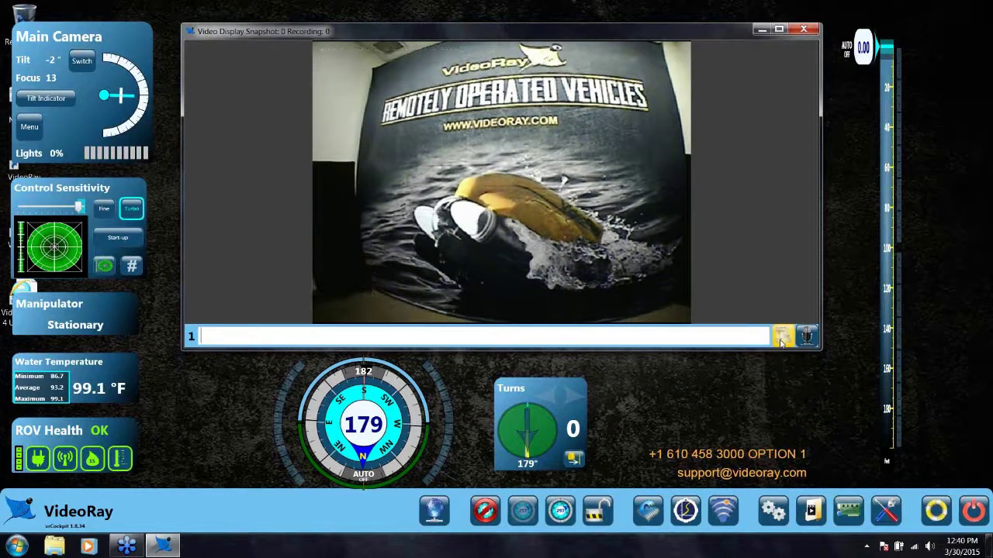
click(780, 342)
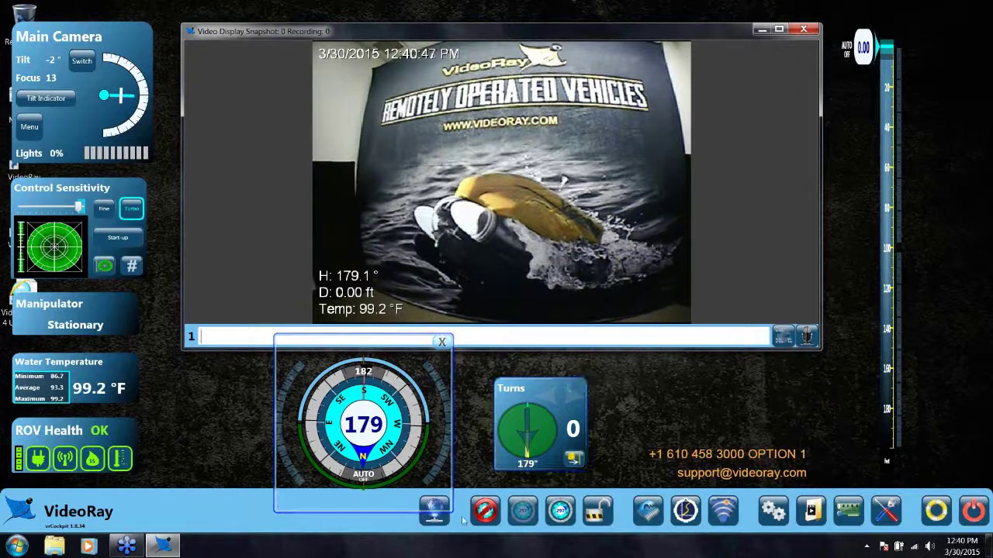
Hide all instruments, display them semi-transparent, and restore them to full opacity
mouse_move(434, 518)
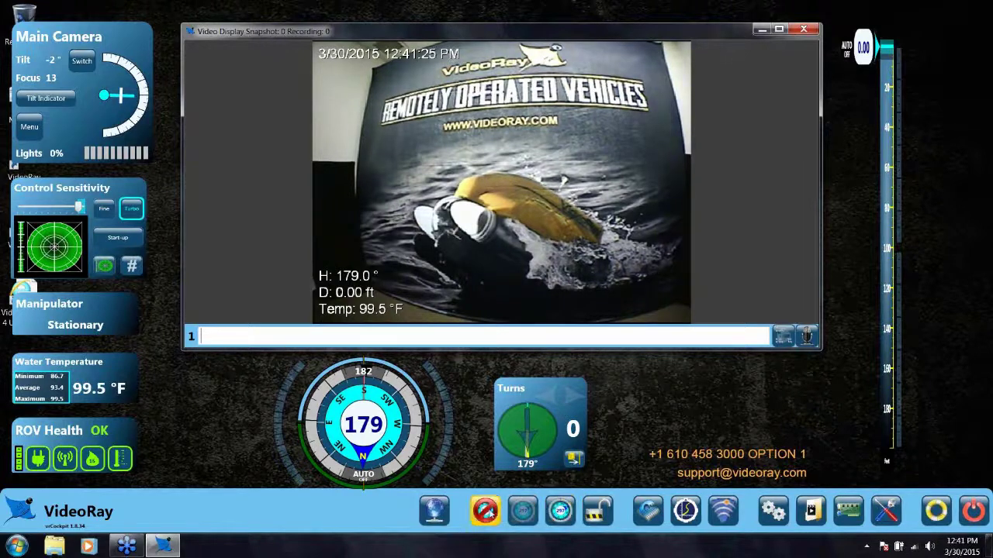
click(485, 512)
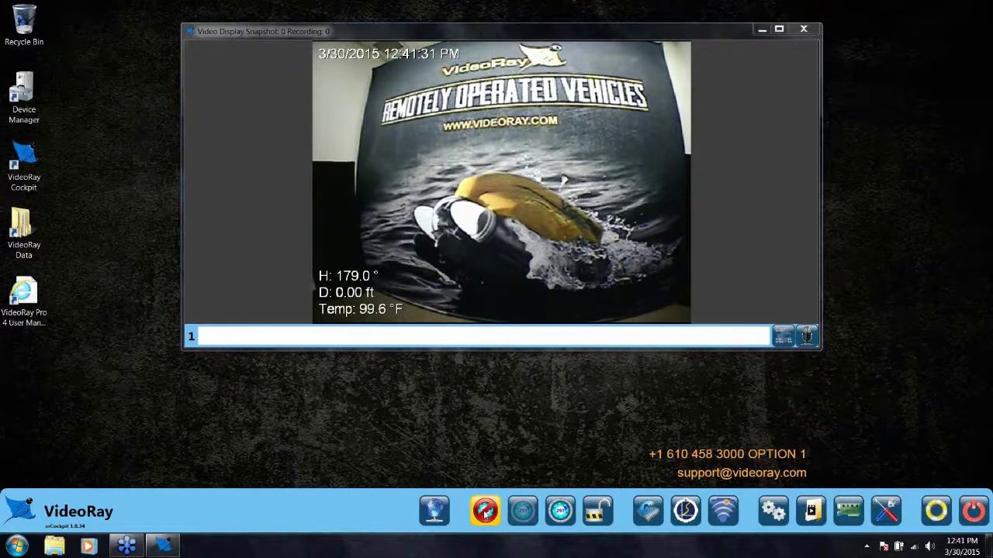
click(522, 512)
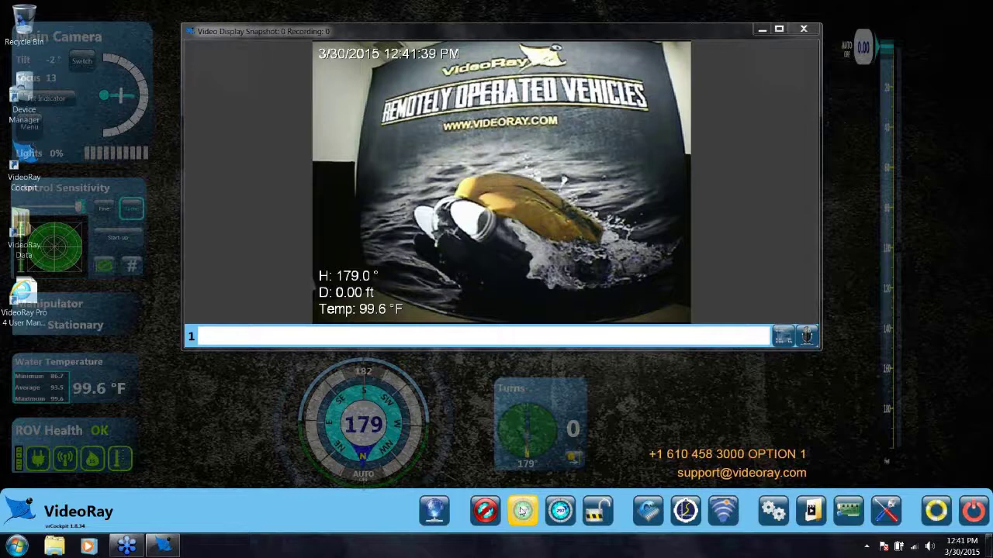
click(522, 511)
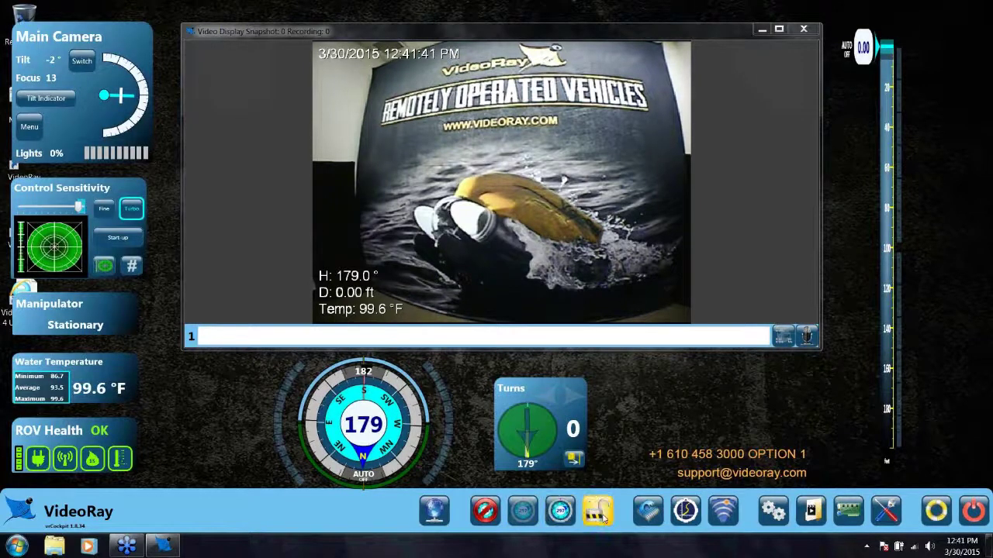
Lock the instrument layout and unlock it again
click(604, 516)
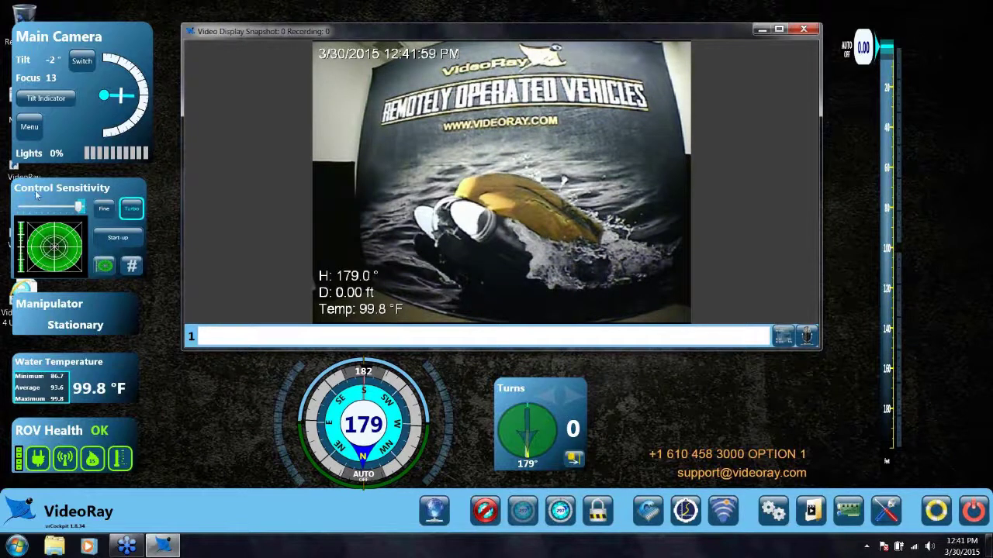
click(597, 510)
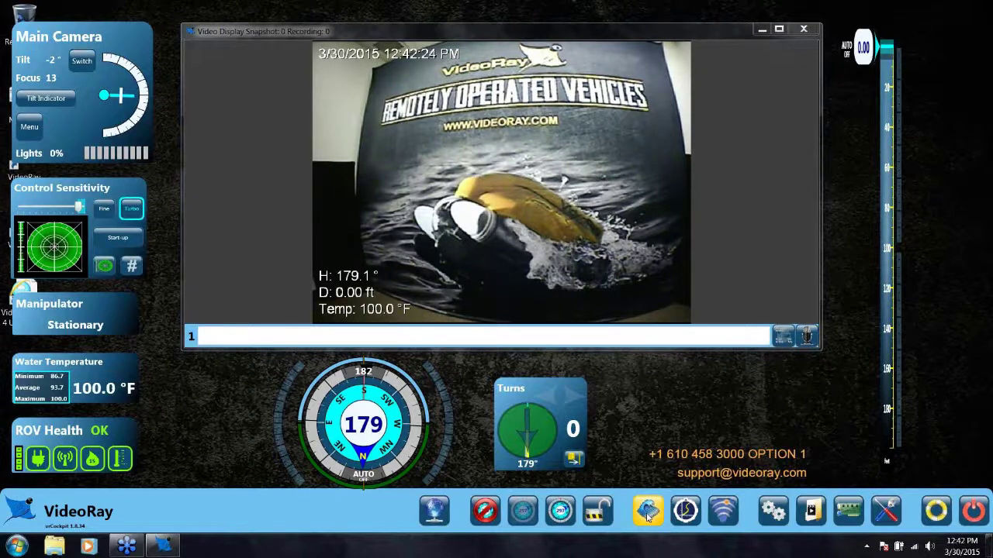
click(725, 512)
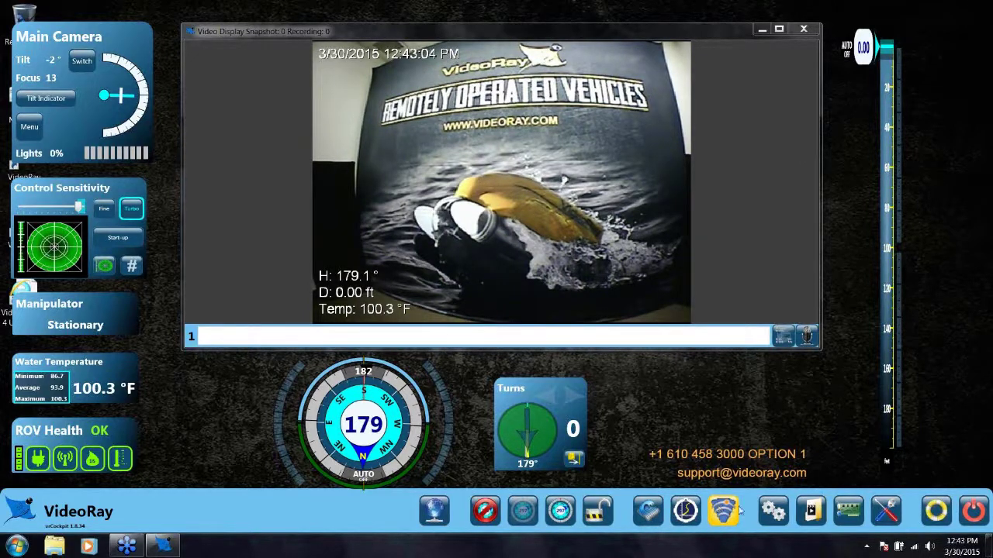
Open the user settings, move the window clear of the compass, and toggle the Attitude Gauge off and on
click(782, 512)
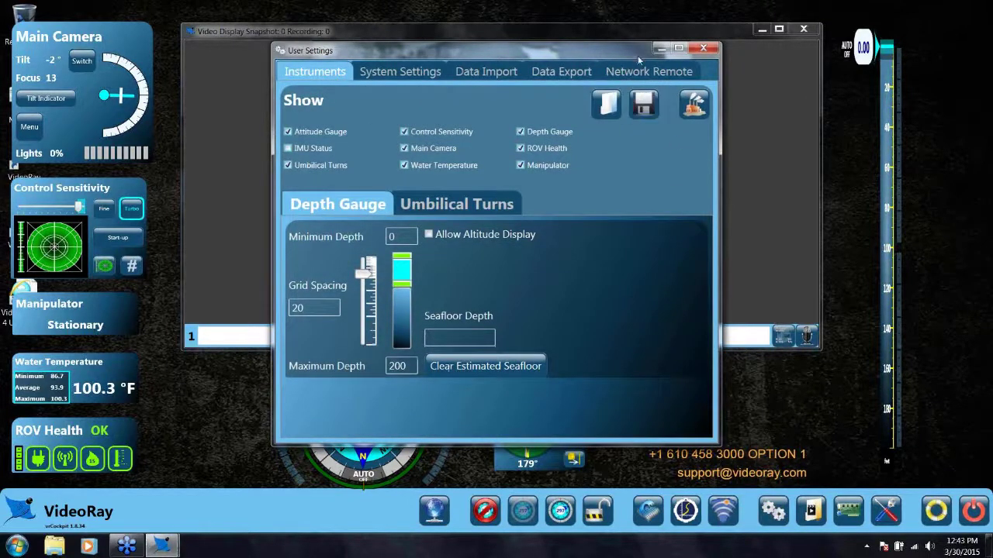
drag(619, 52, 600, 59)
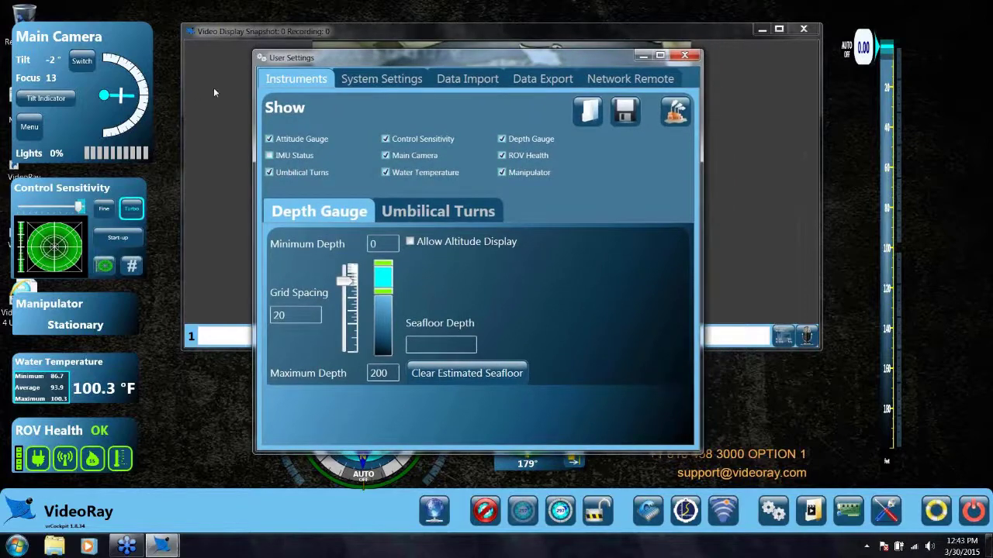
click(270, 140)
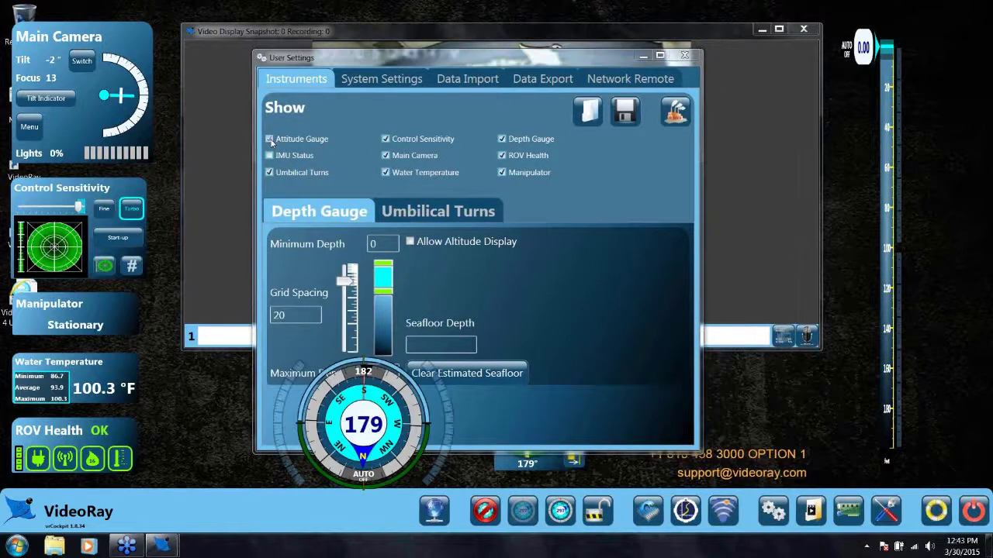
drag(369, 63, 554, 83)
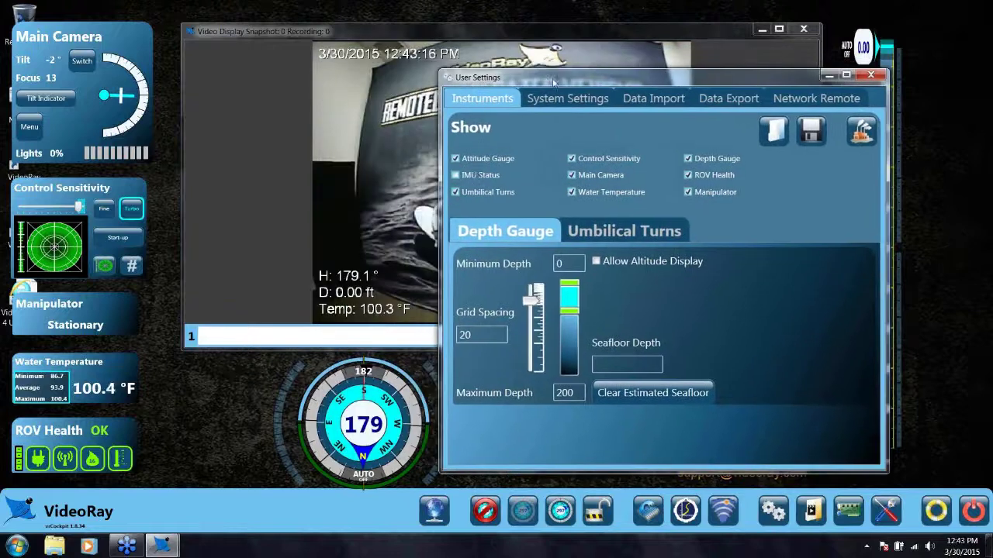
click(456, 158)
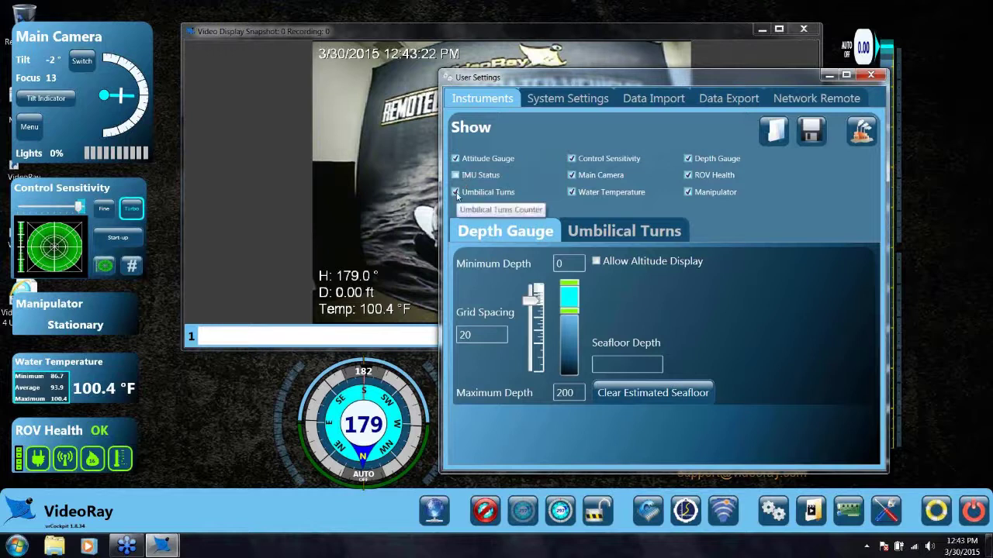
Hide the Manipulator instrument and show it again
mouse_move(79, 341)
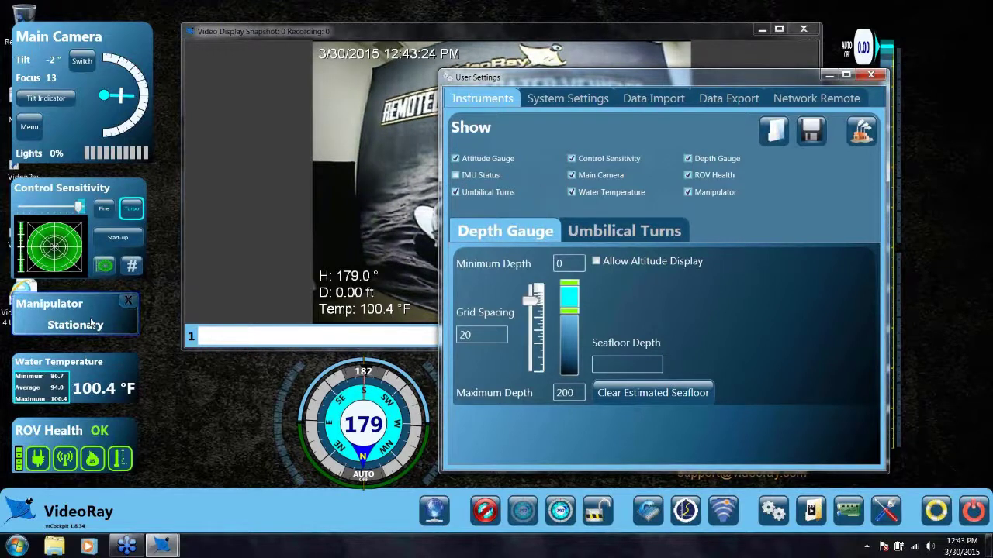
click(688, 192)
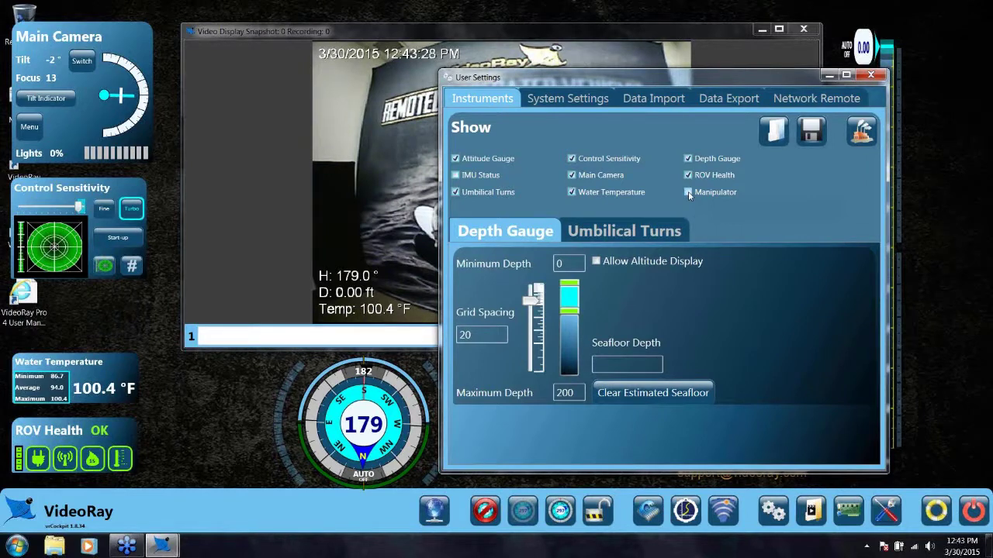
click(688, 193)
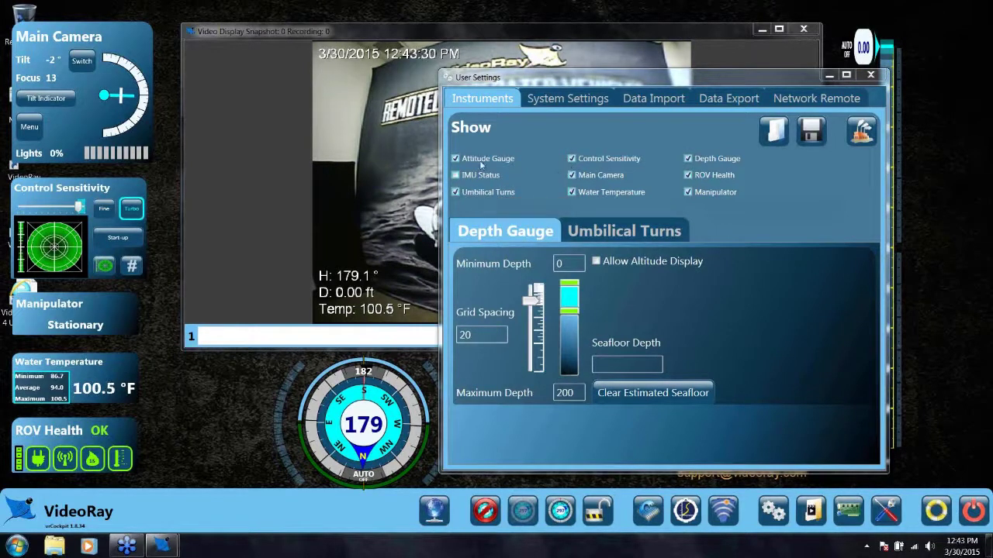
Set the depth gauge's grid spacing to 10 and its maximum depth to 50
drag(741, 375, 702, 365)
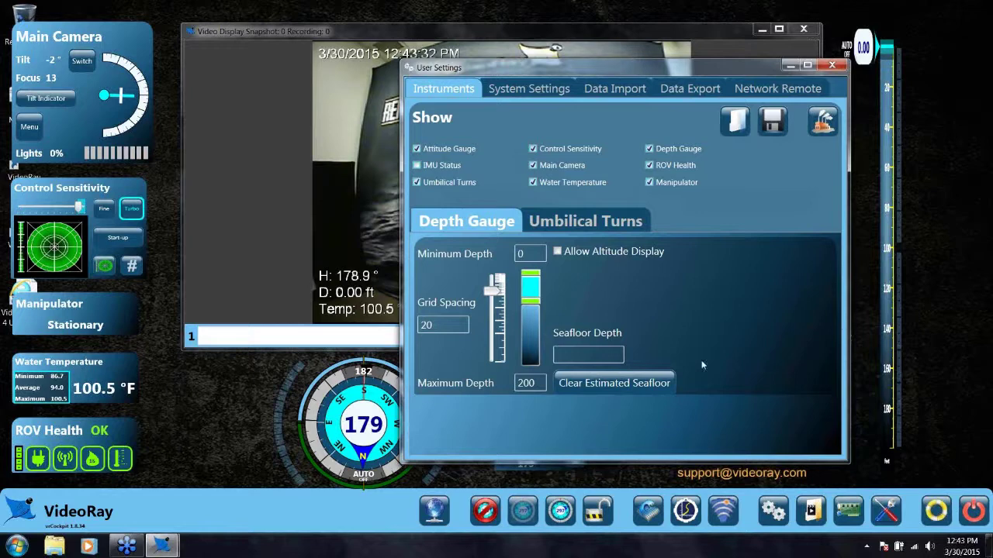
drag(525, 77, 412, 84)
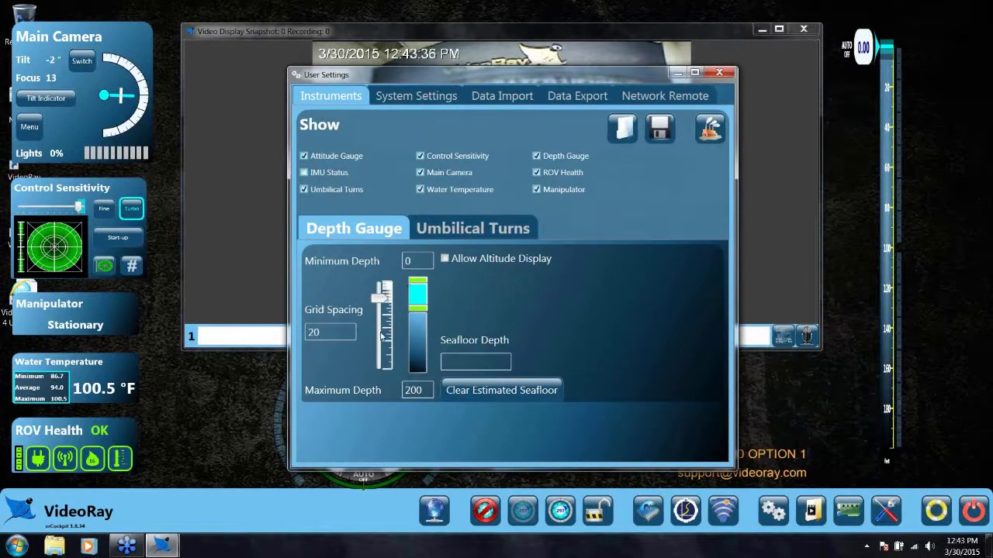
click(326, 332)
mouse_move(892, 169)
text(11)
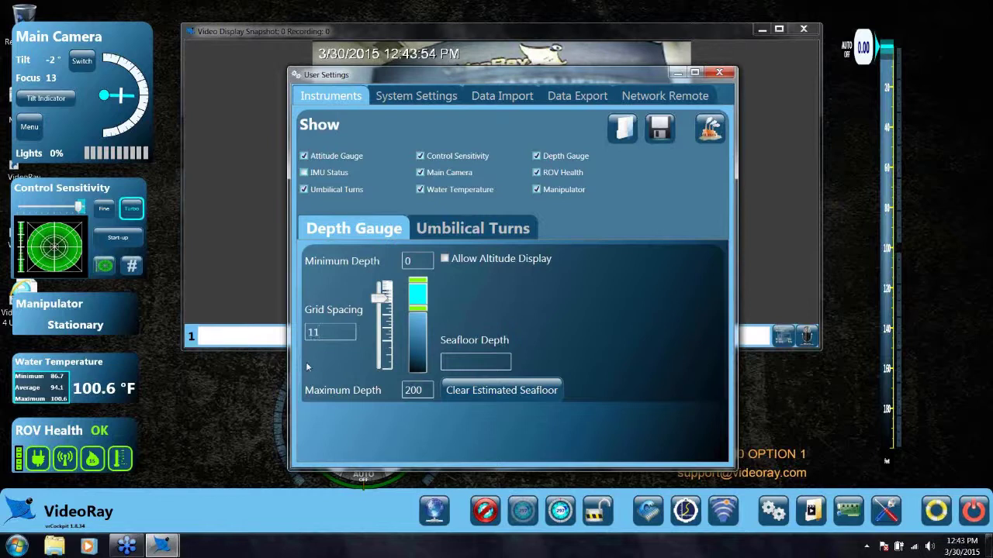
key(BackSpace)
text(0)
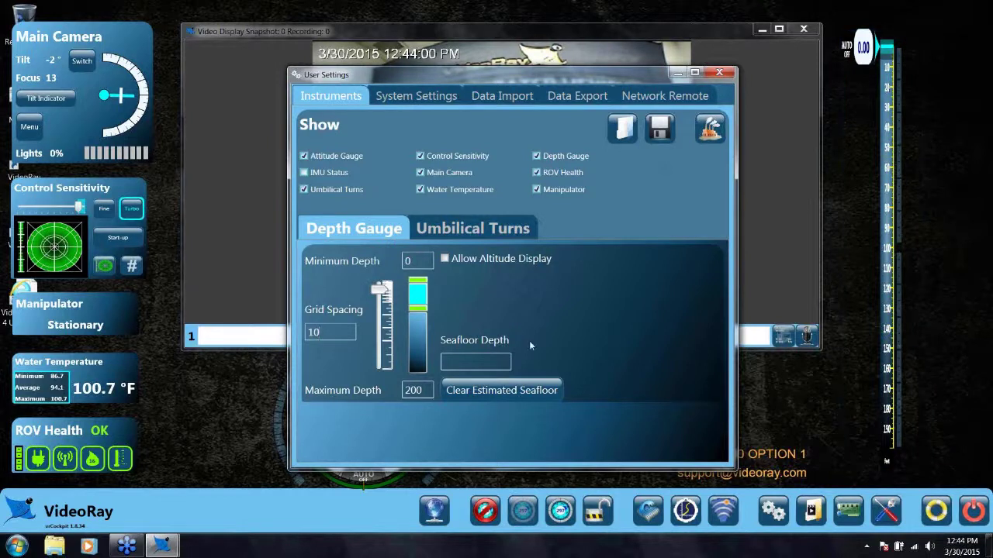
double_click(423, 390)
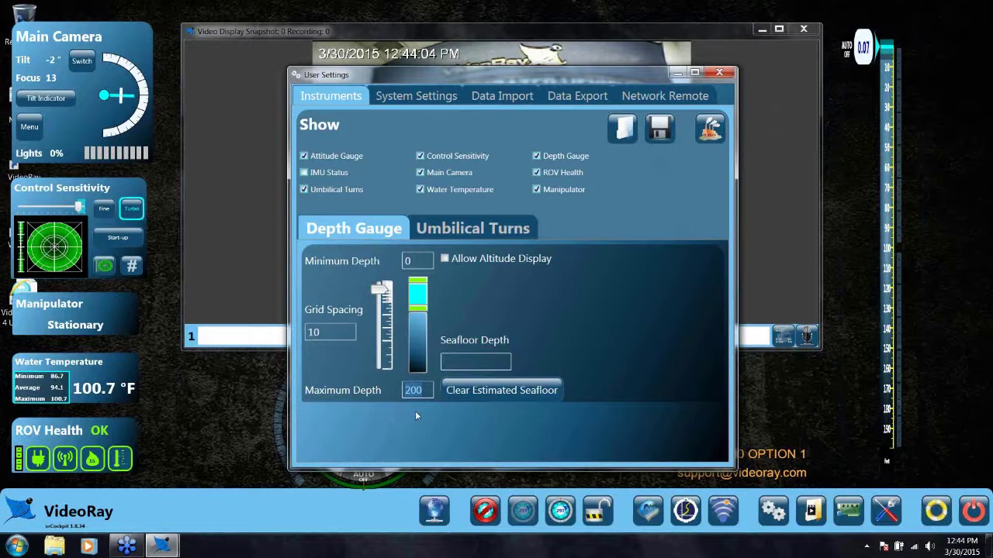
text(50)
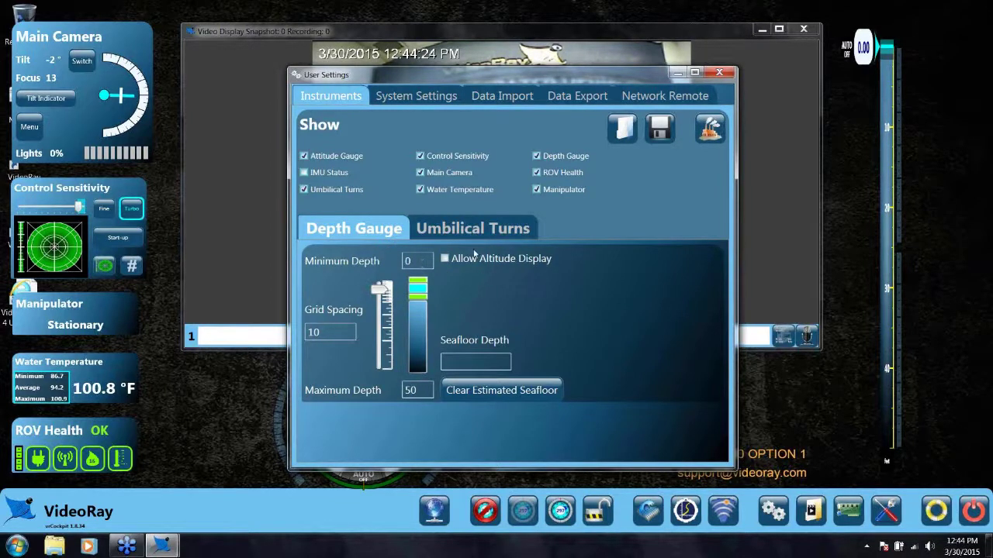
Enable the altitude display on the depth gauge, examine the gauge, and disable the option again
click(448, 260)
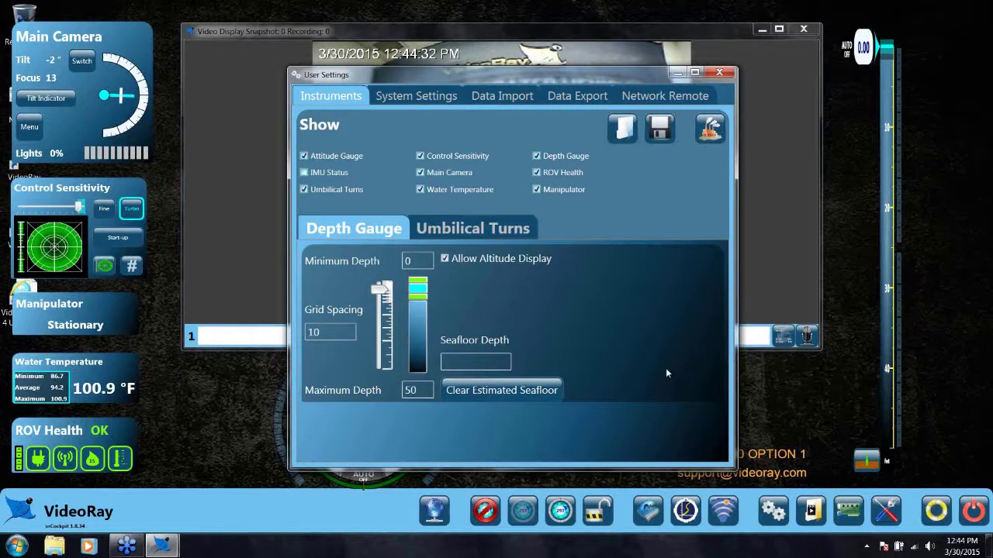
mouse_move(853, 93)
mouse_move(863, 462)
click(444, 259)
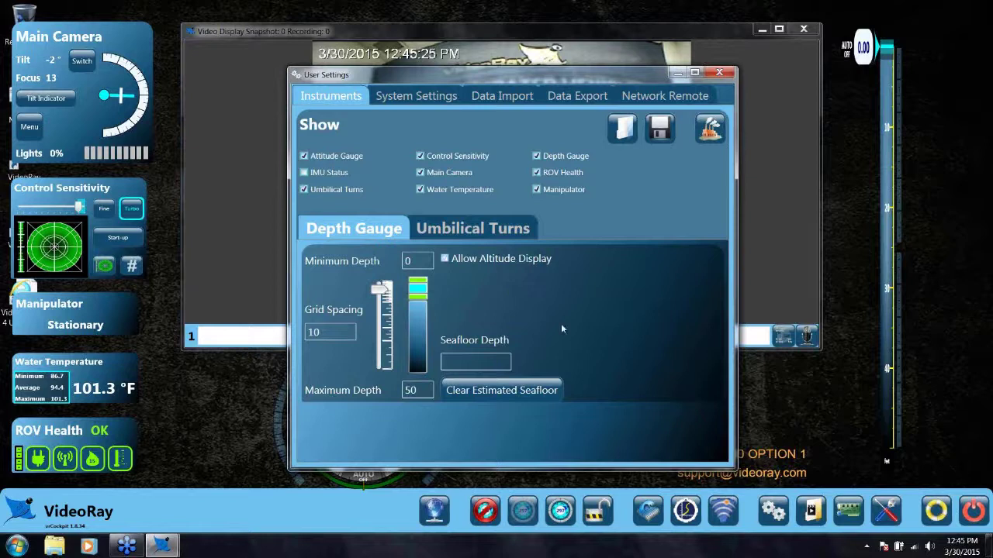
Review the Umbilical Turns base heading setting and return to the depth gauge settings
click(512, 231)
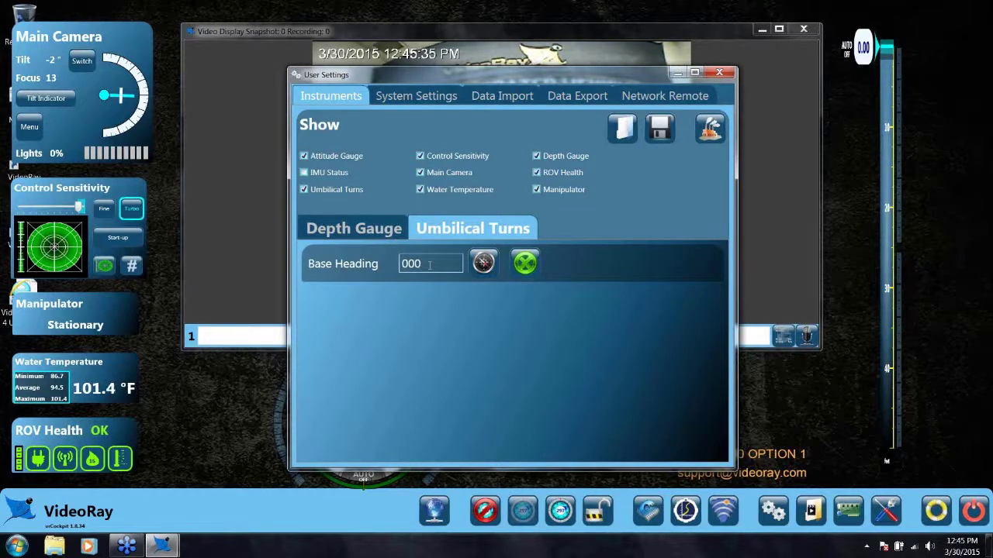
click(373, 234)
In the system settings, apply the current atmospheric pressure to the depth sensor and view the fluid density choices, keeping Fresh Water
click(410, 96)
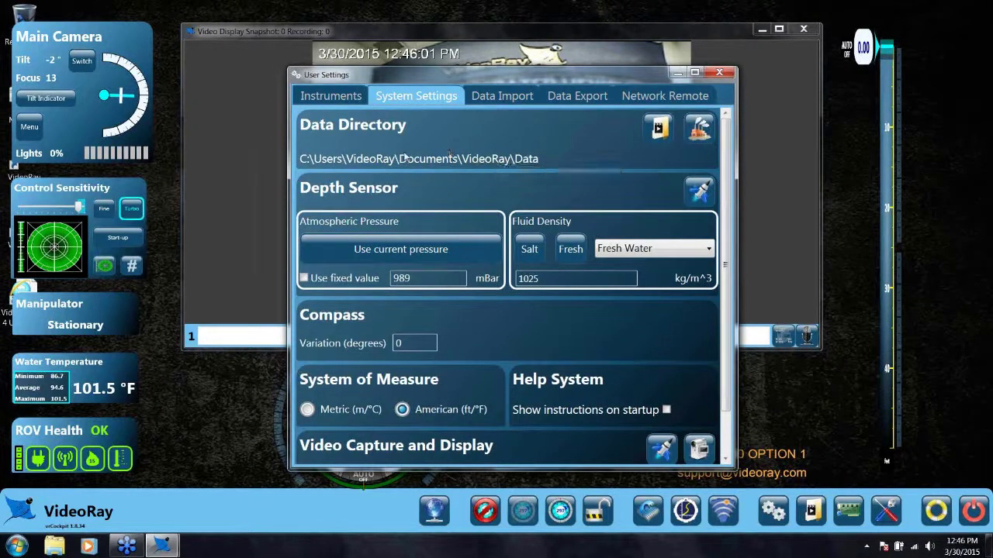
click(410, 237)
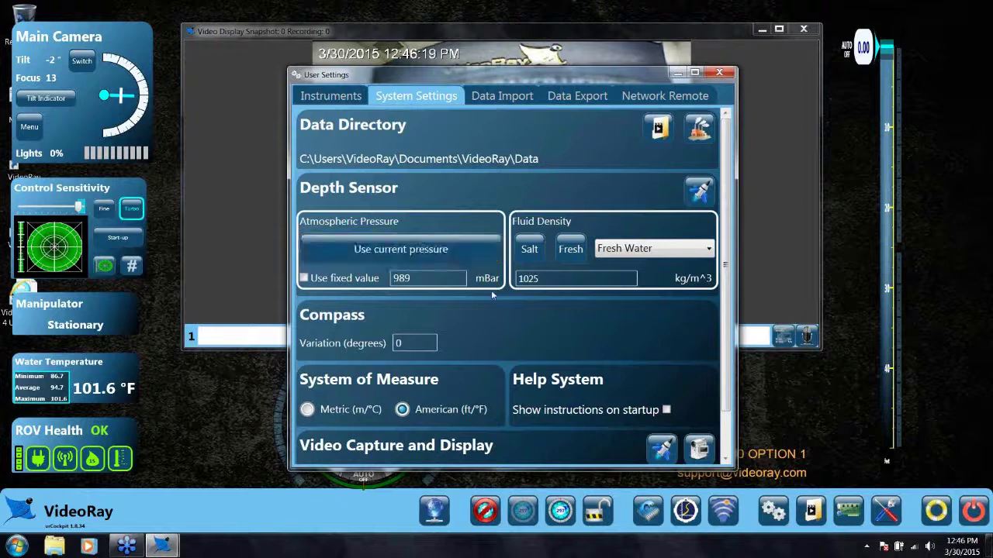
click(708, 250)
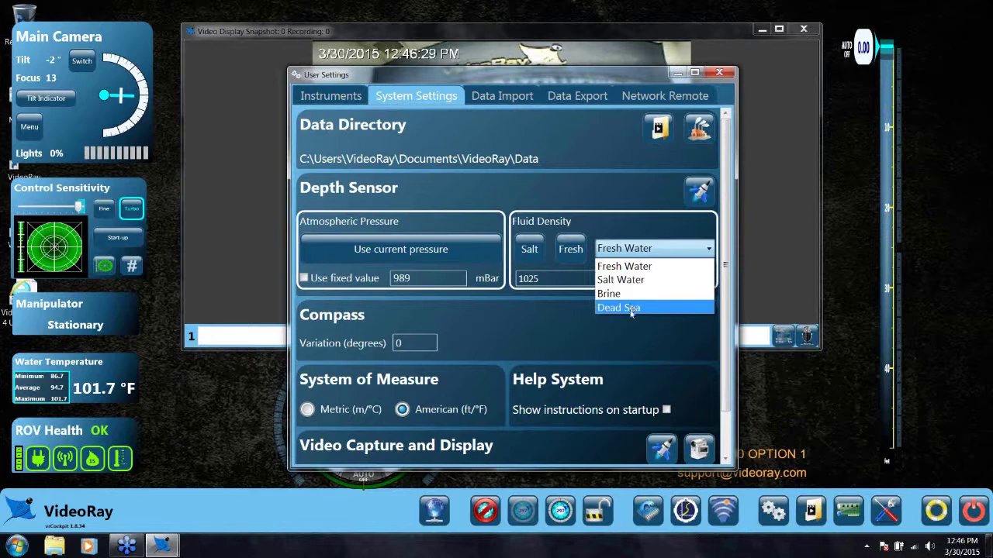
click(656, 234)
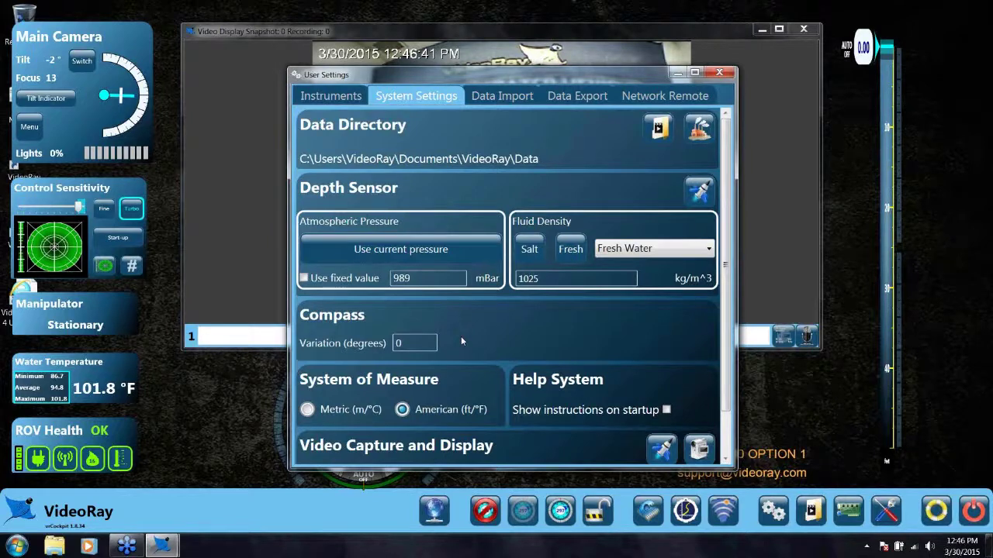
Move the User Settings window clear of the compass and switch the system of measure to Metric and back to American
drag(474, 72, 600, 71)
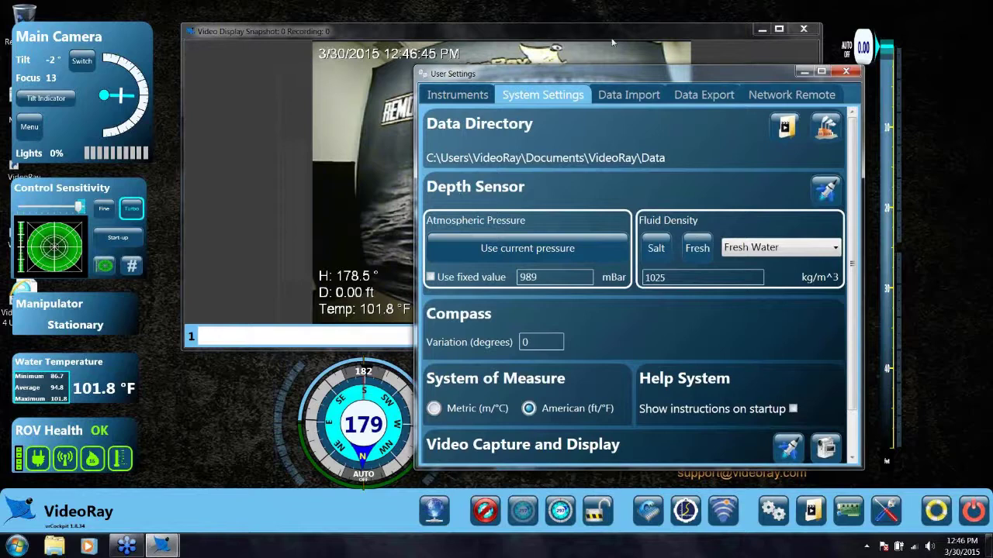
drag(617, 73, 591, 58)
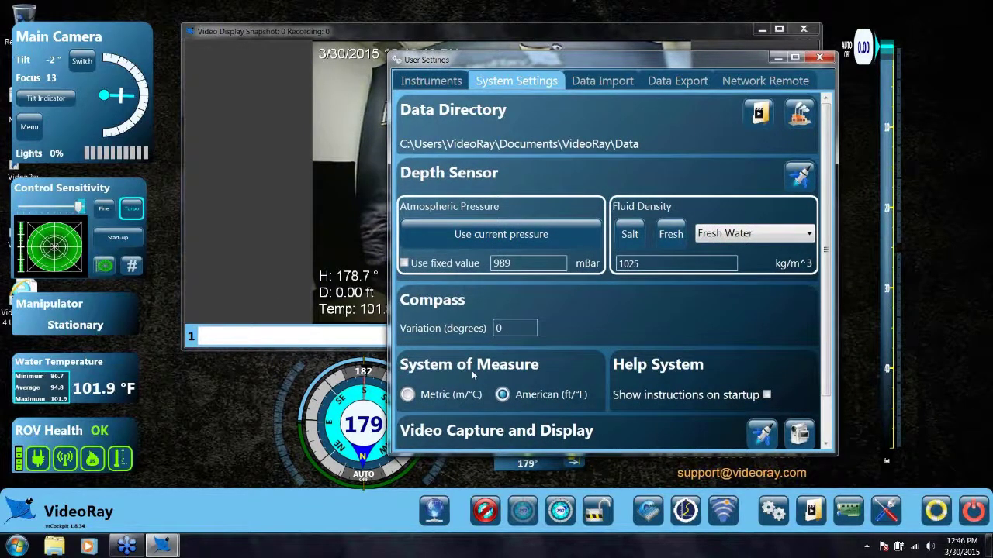
click(408, 394)
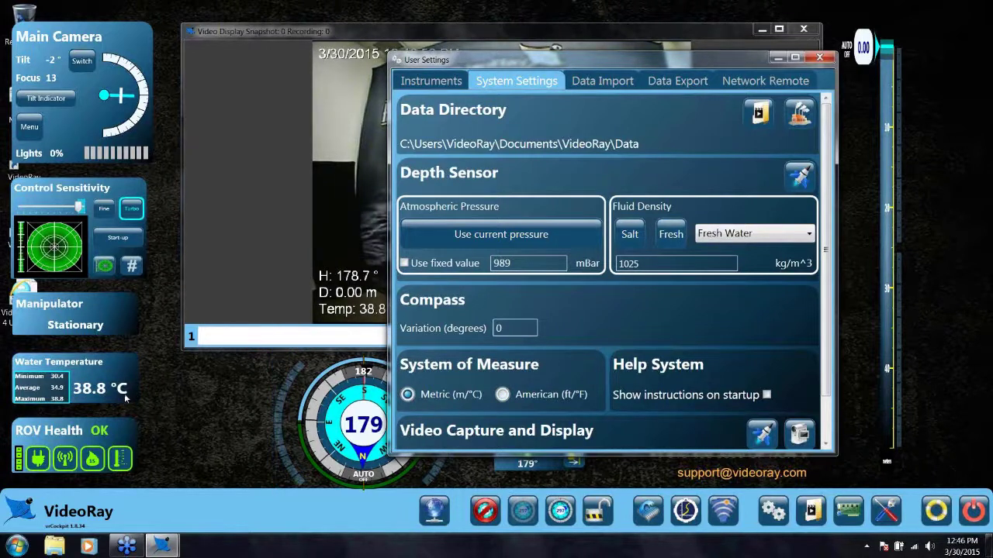
click(502, 394)
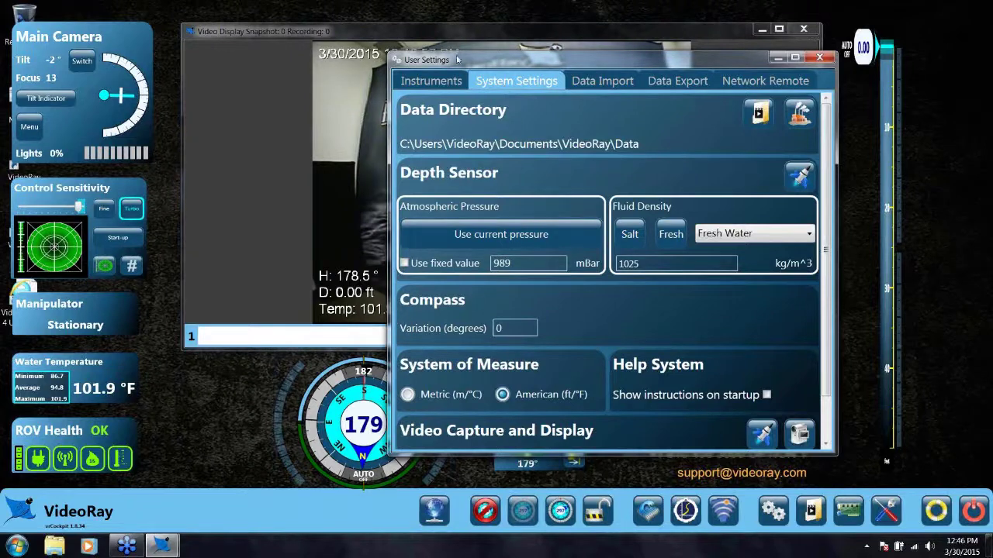
Shrink and reposition the User Settings window, toggle the units to Metric and American again, and point out the startup instructions option
drag(397, 60, 430, 88)
drag(505, 93, 529, 70)
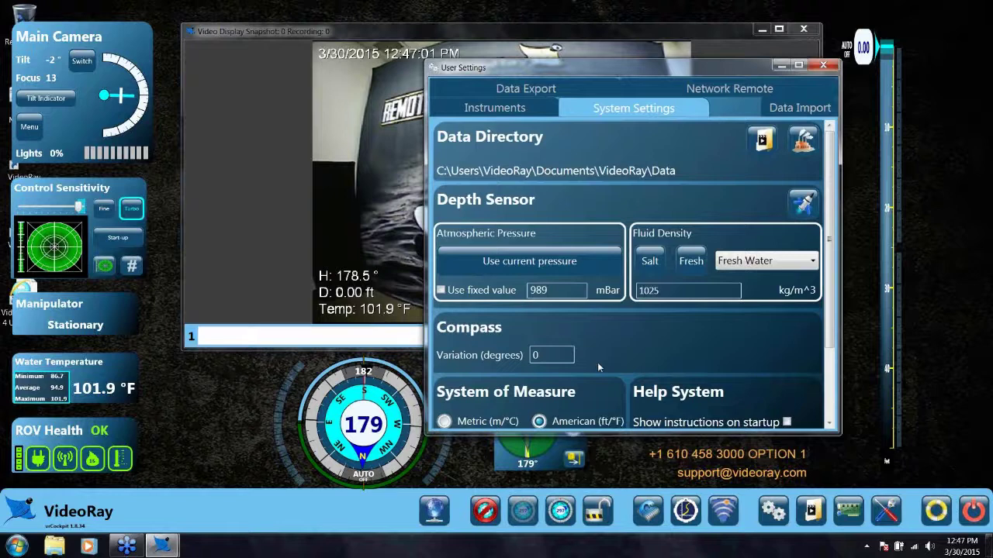
click(443, 421)
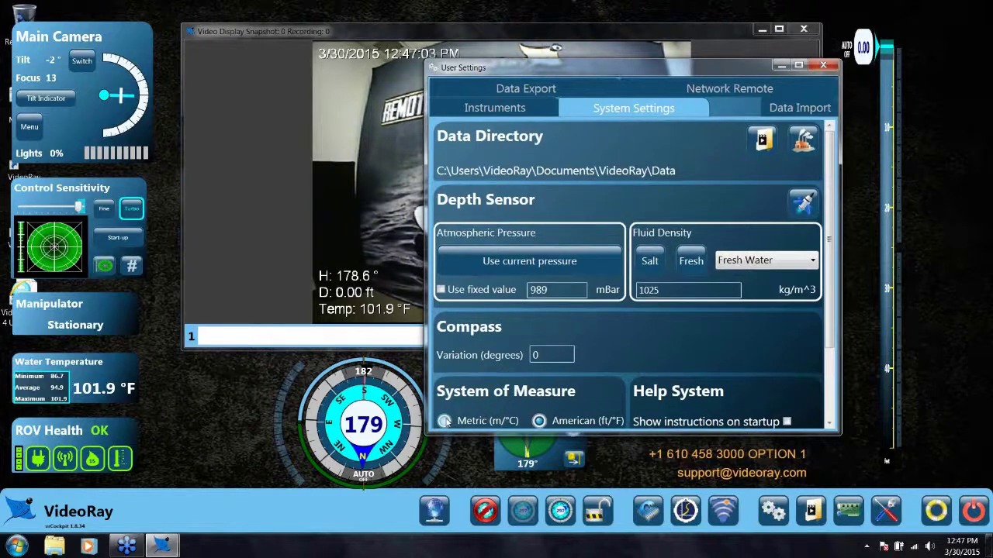
click(539, 421)
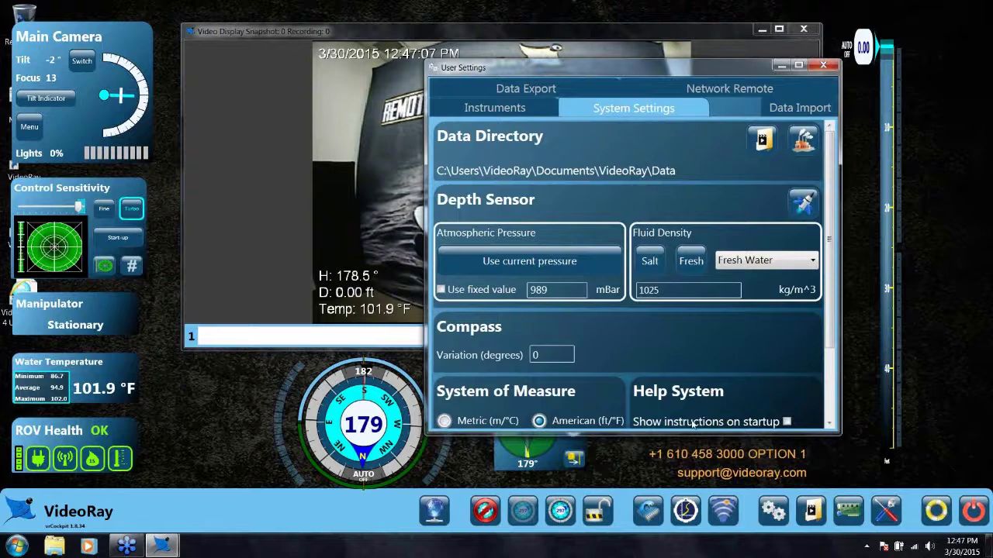
click(787, 422)
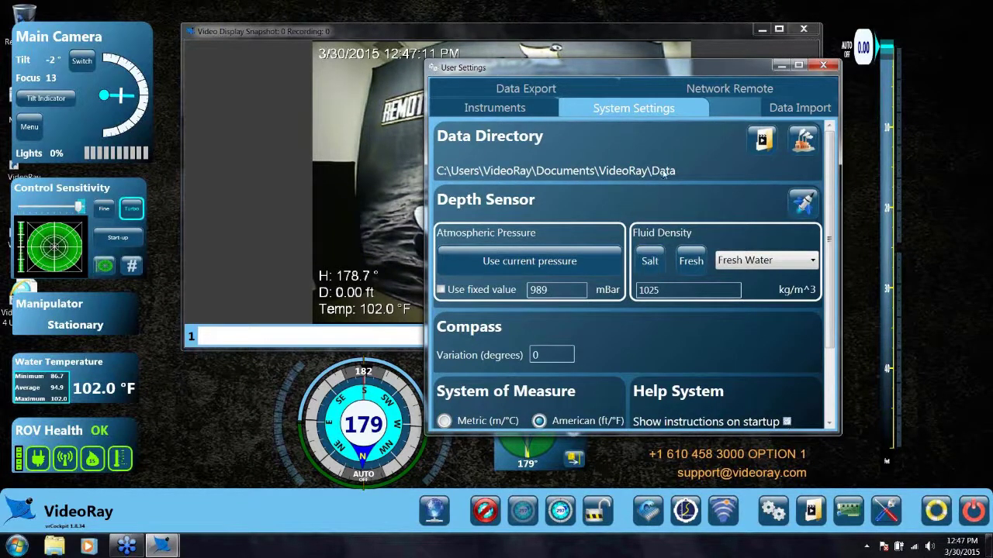
Review the Data Export and Data Import settings, return to the system settings, and close User Settings
click(628, 93)
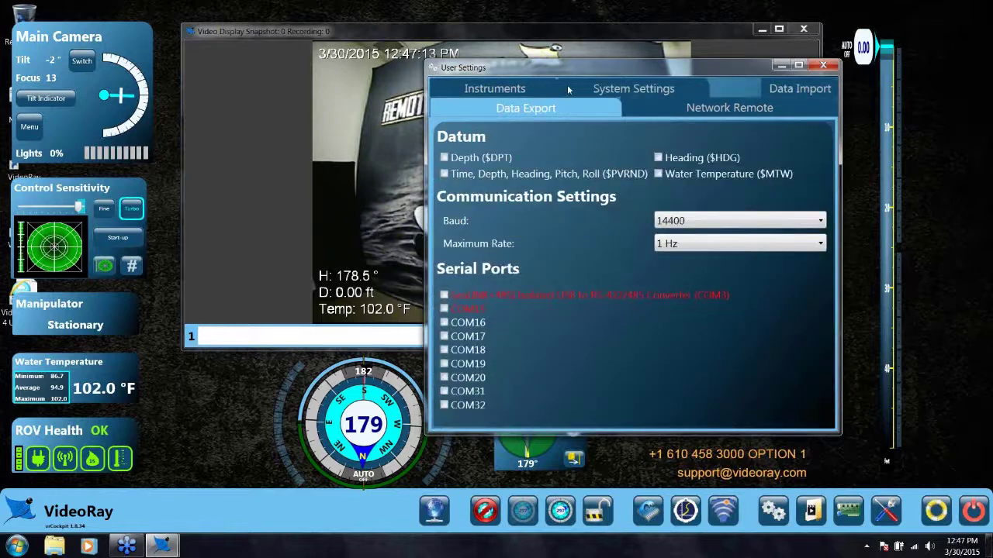
click(816, 92)
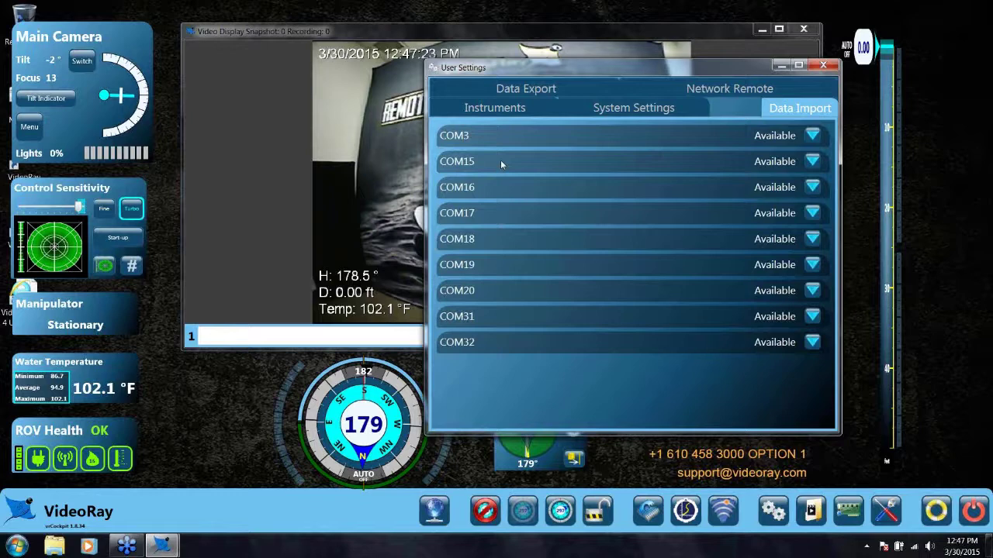
click(536, 87)
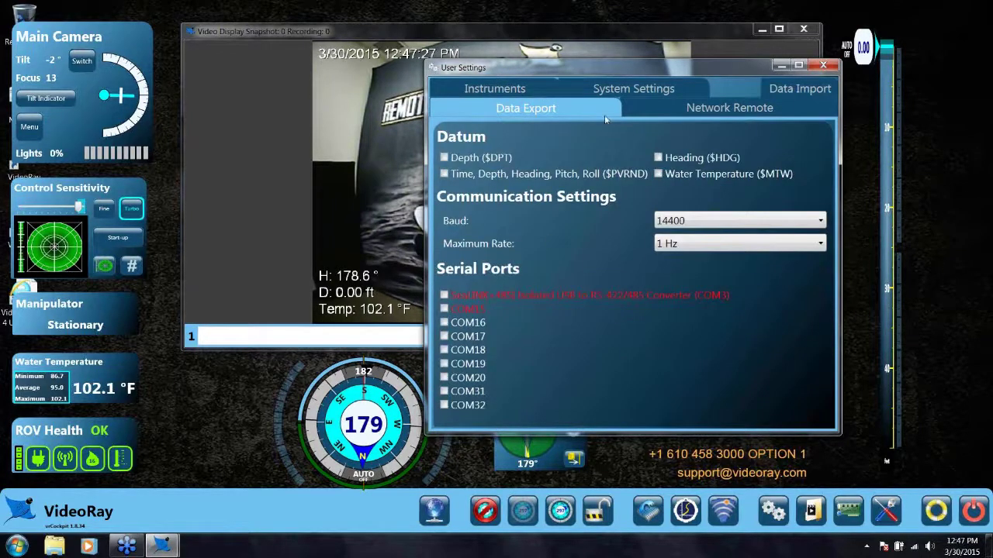
click(642, 88)
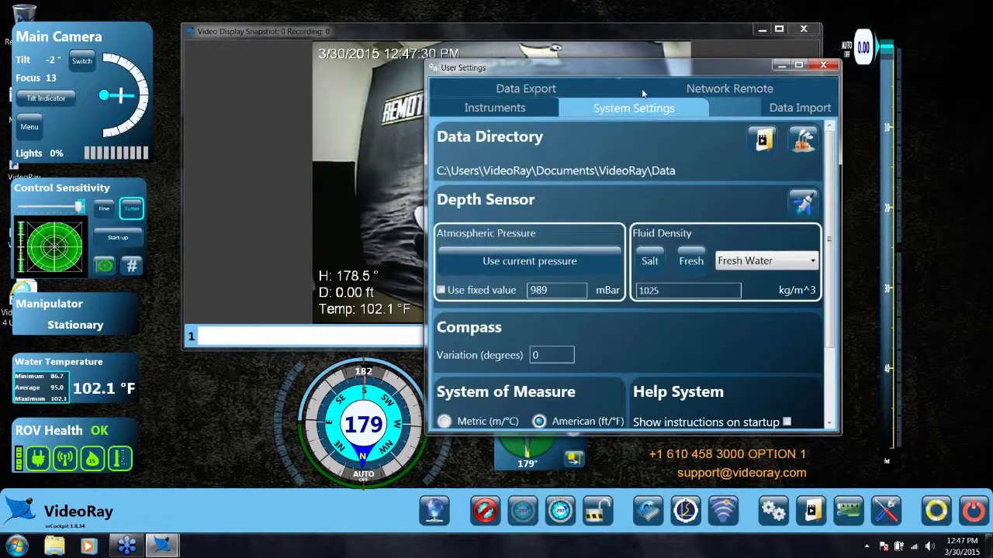
click(823, 66)
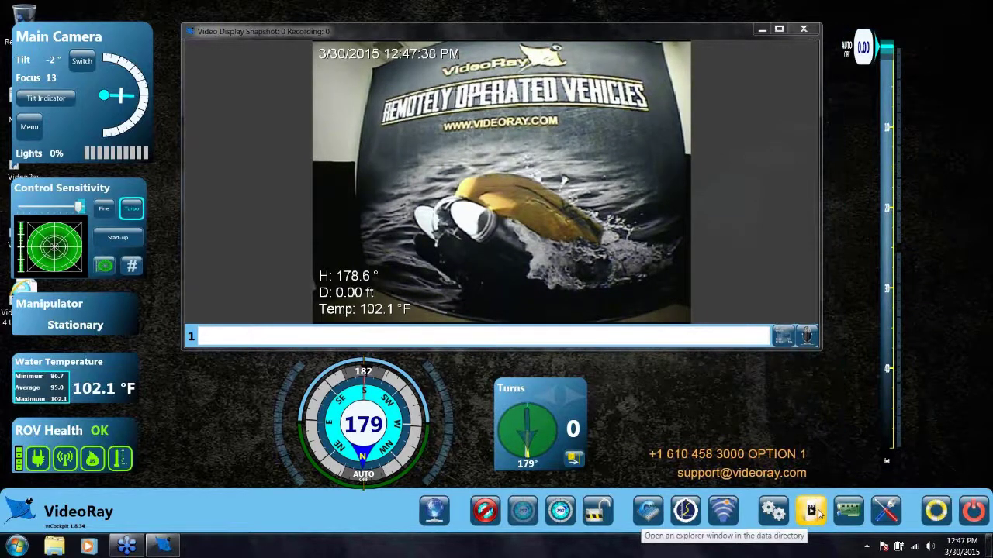
Open the data directory in Explorer, examine the Imagery folder's location, and close the window
click(816, 514)
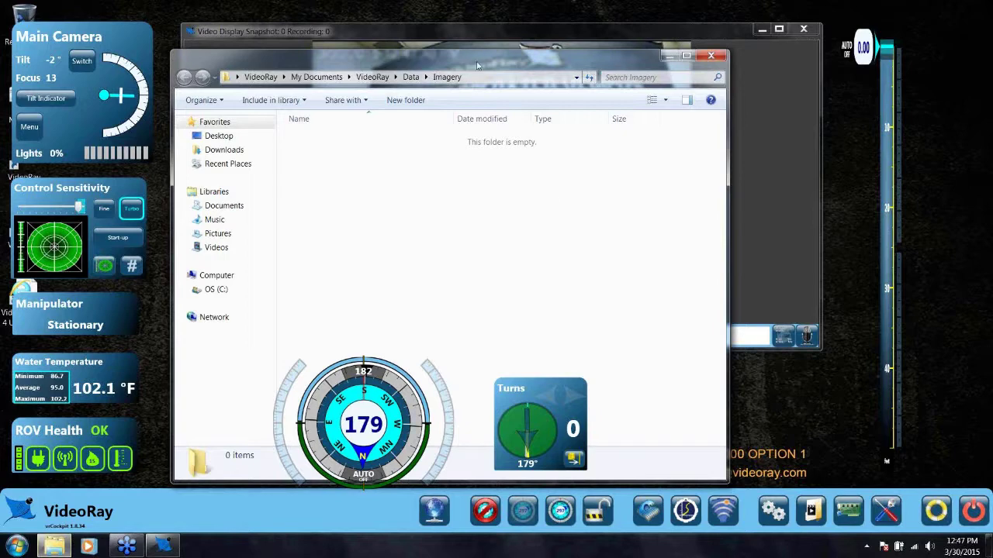
drag(494, 44, 503, 33)
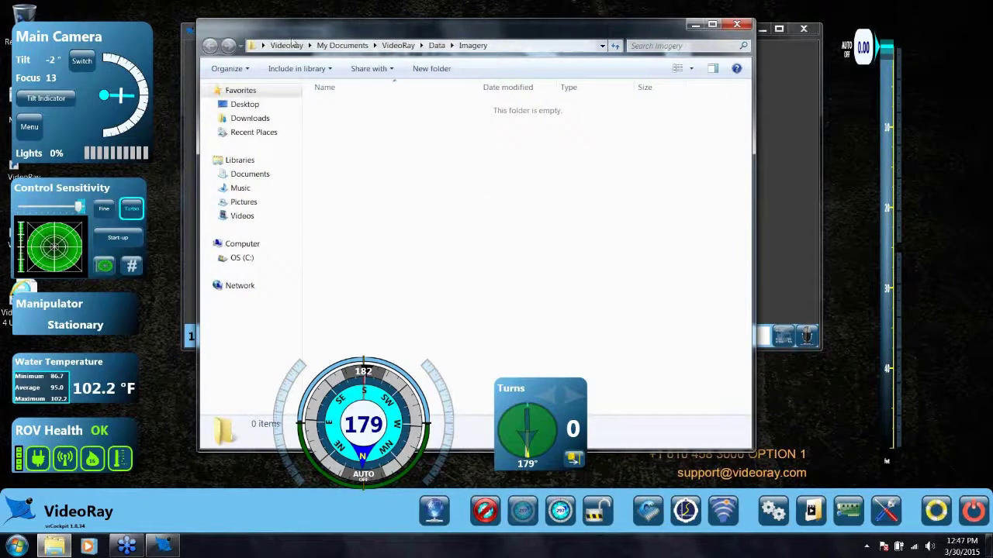
drag(264, 29, 288, 42)
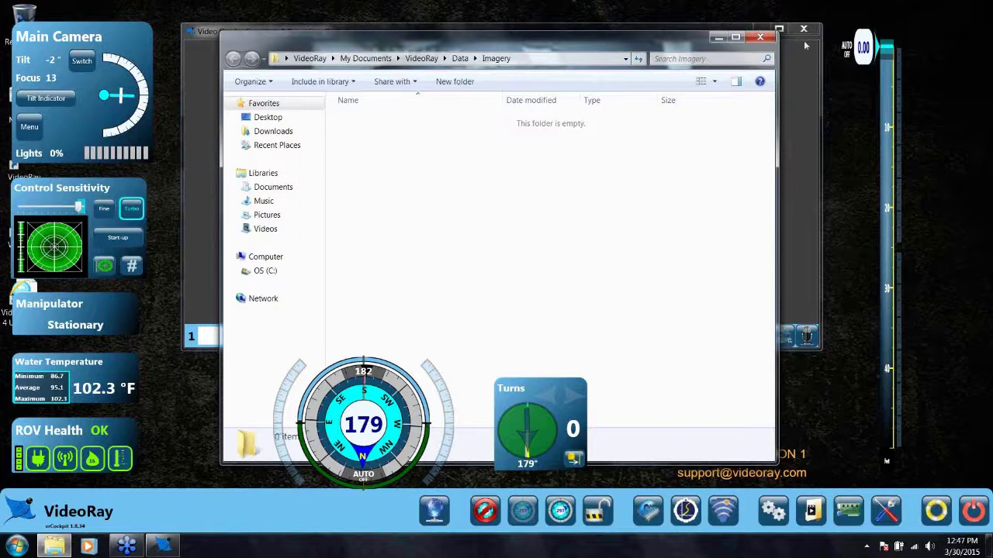
click(760, 37)
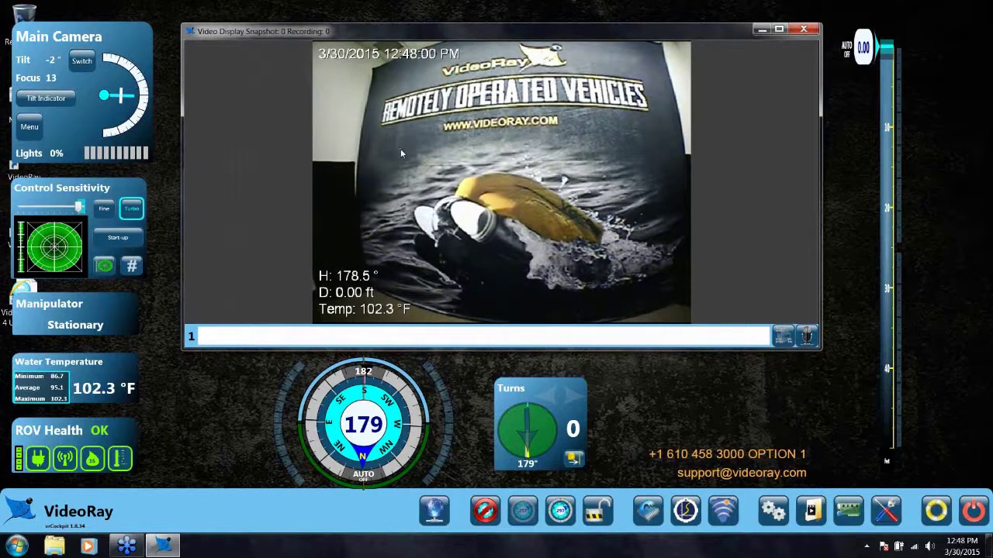
Record a short video clip, play it back from the Imagery folder, and close the player and folder
key(ctrl+r)
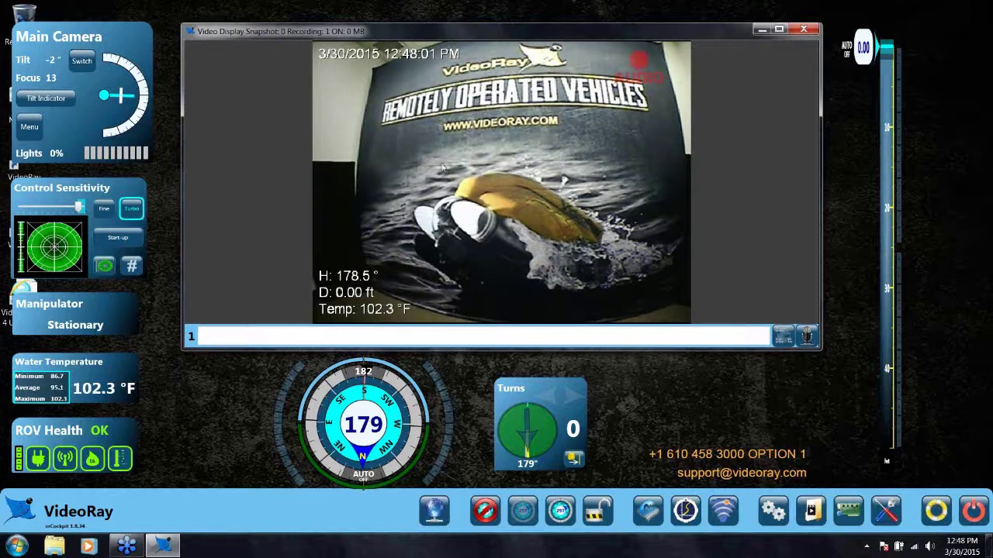
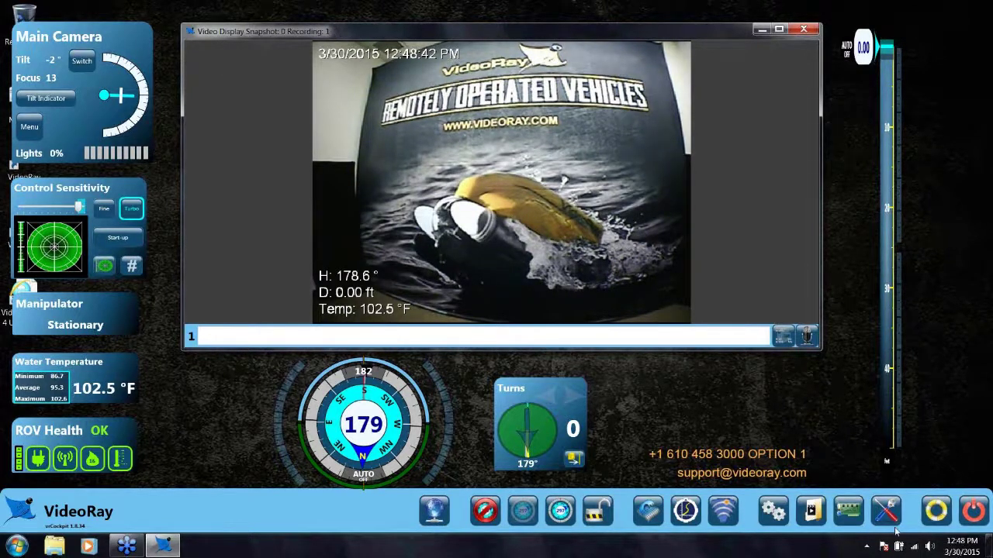
click(812, 515)
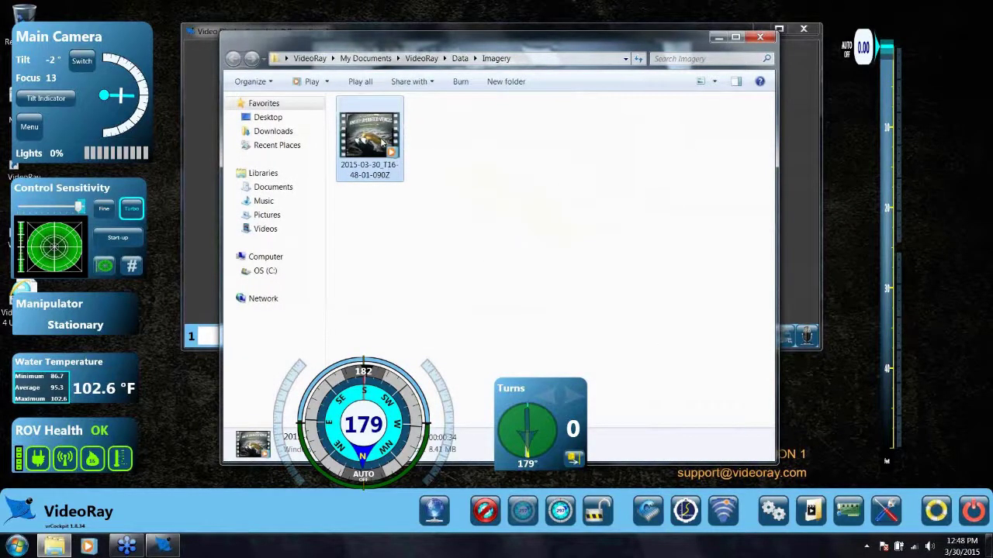
mouse_move(375, 129)
mouse_down()
mouse_move(627, 138)
mouse_move(375, 133)
mouse_up()
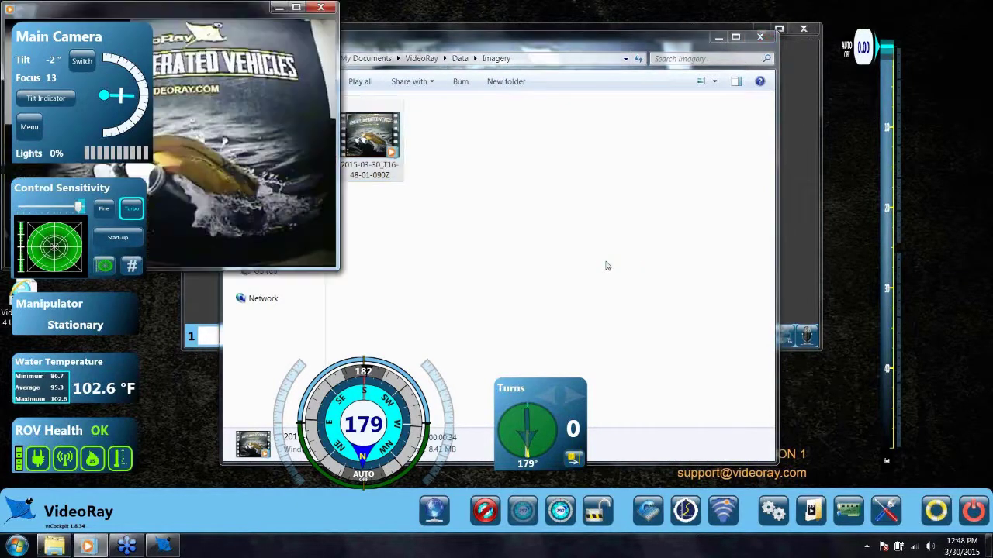
click(320, 7)
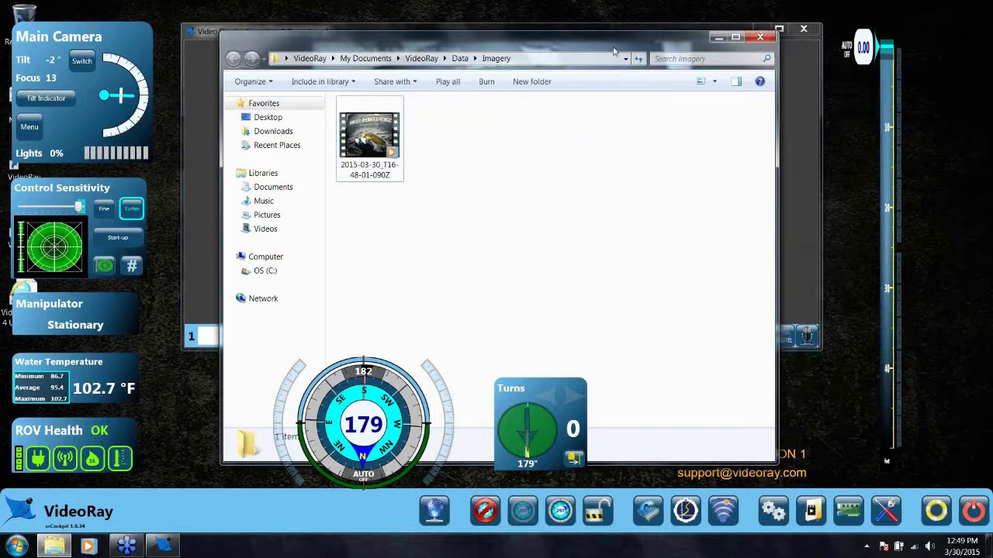
click(761, 37)
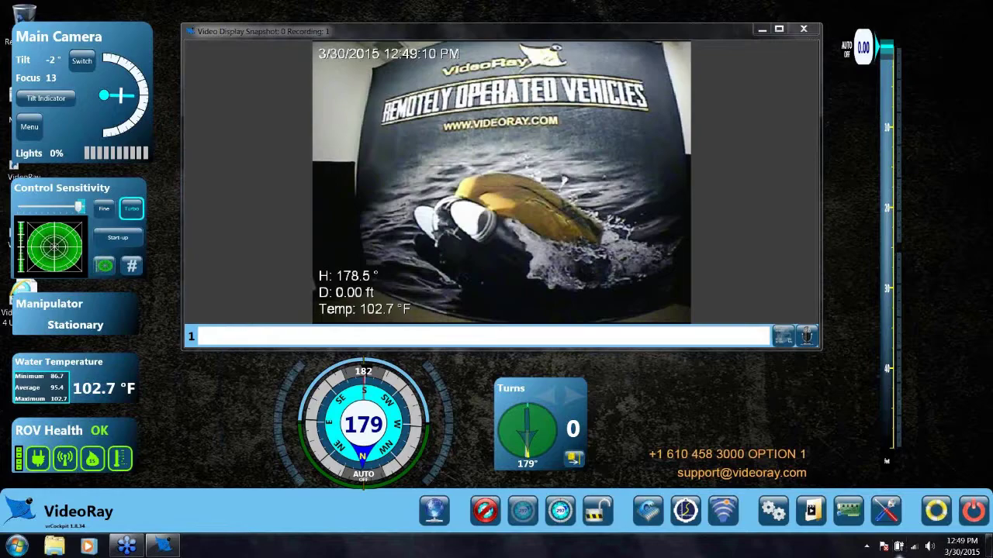
Examine the Engine Room's thruster, power supply and ROV status, open Maintenance and Diagnostics, and close the Engine Room
click(849, 513)
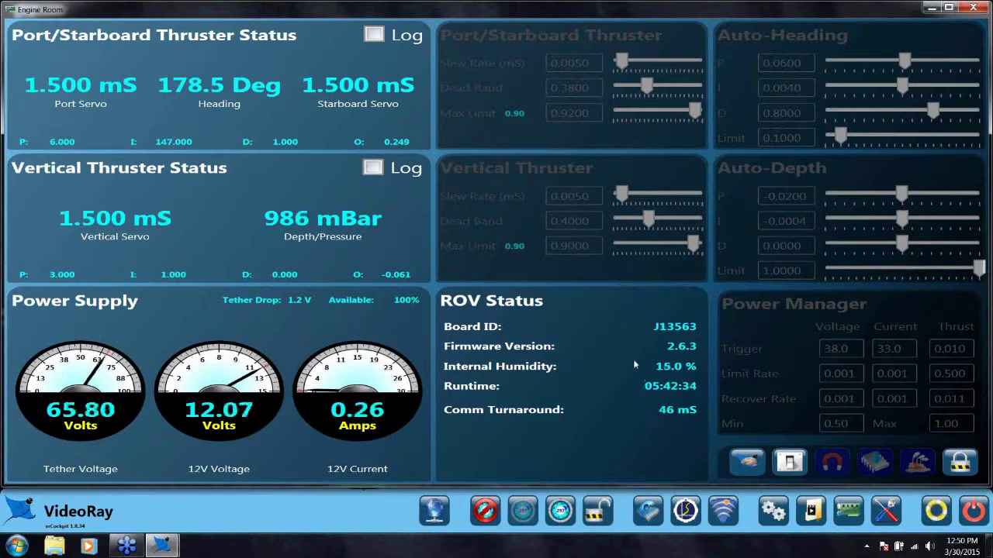
click(886, 510)
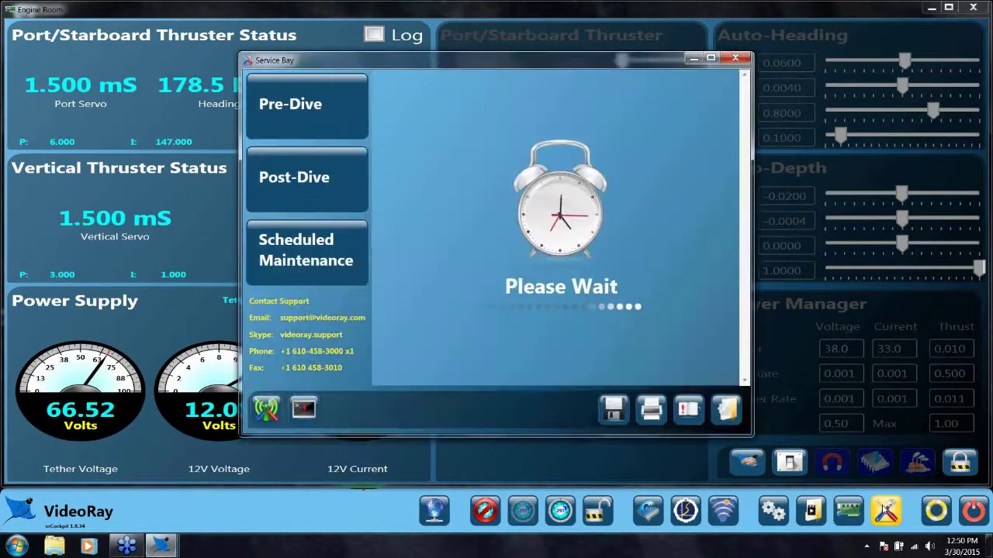
click(973, 7)
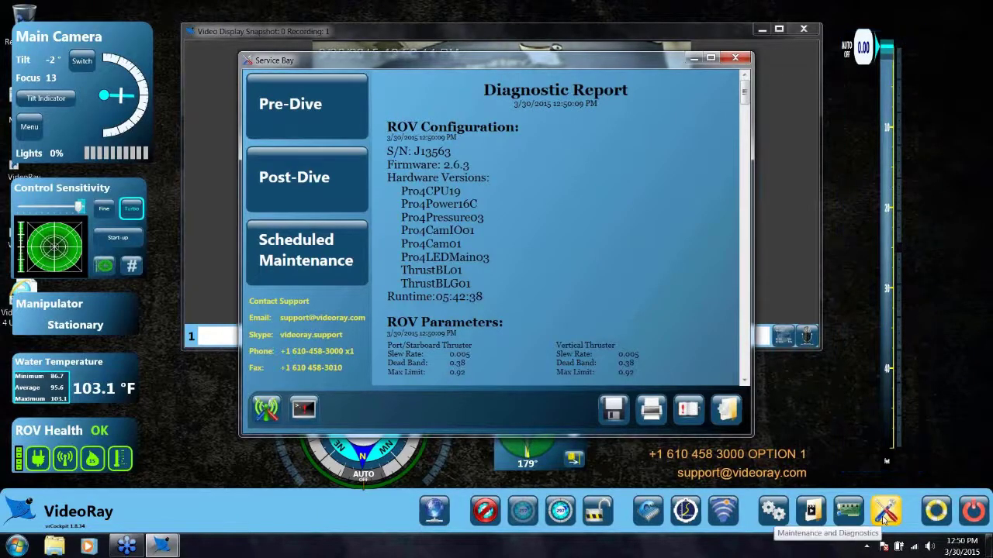
Enlarge the Service Bay window and examine the Diagnostic Report from ROV Configuration through IP Network Info
drag(619, 62, 590, 36)
drag(721, 413, 822, 450)
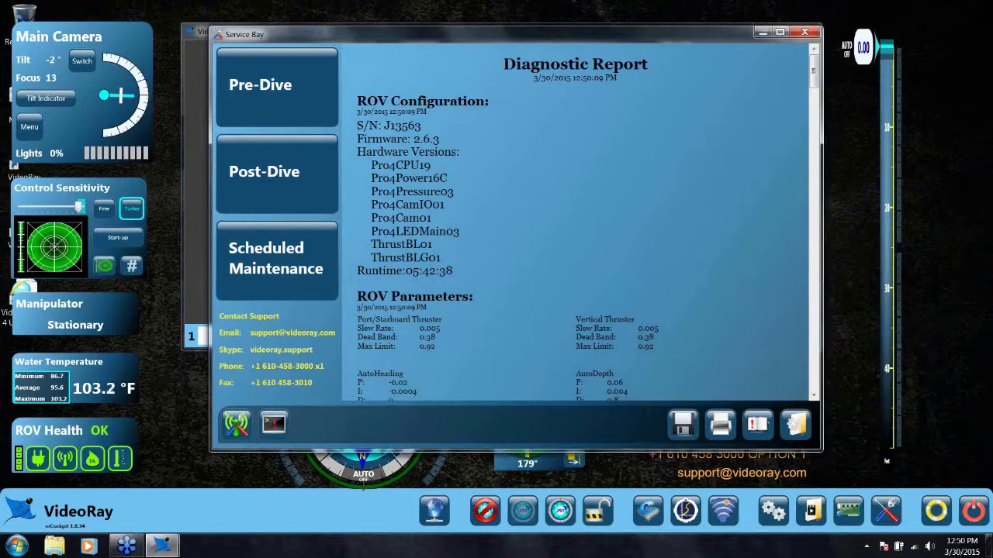
scroll(582, 223, down, 5)
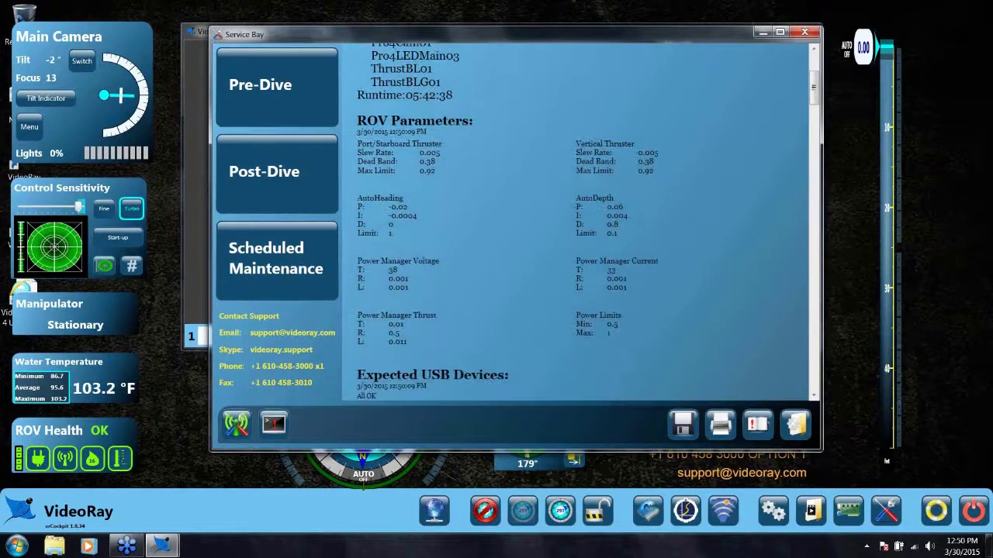
scroll(582, 224, down, 1)
scroll(581, 224, up, 3)
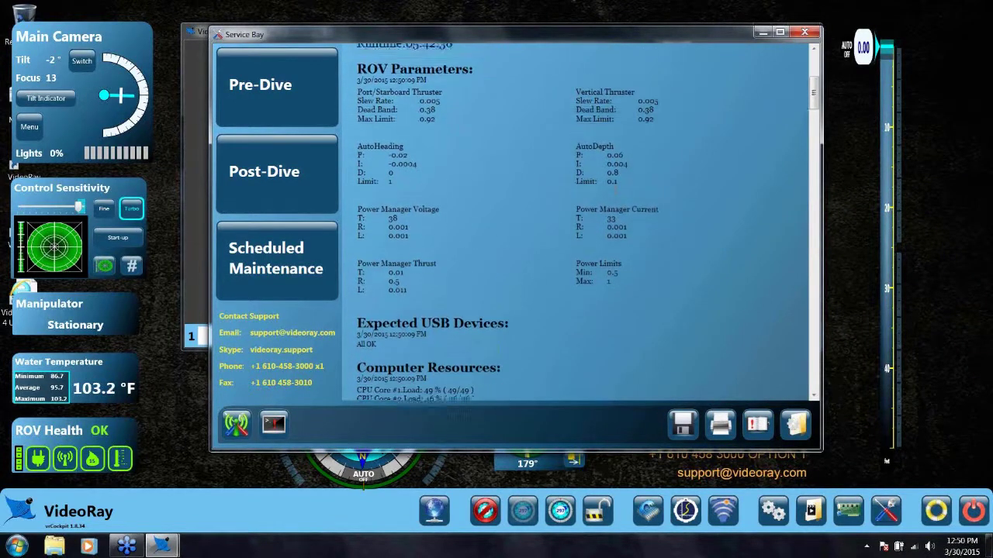
scroll(582, 223, down, 6)
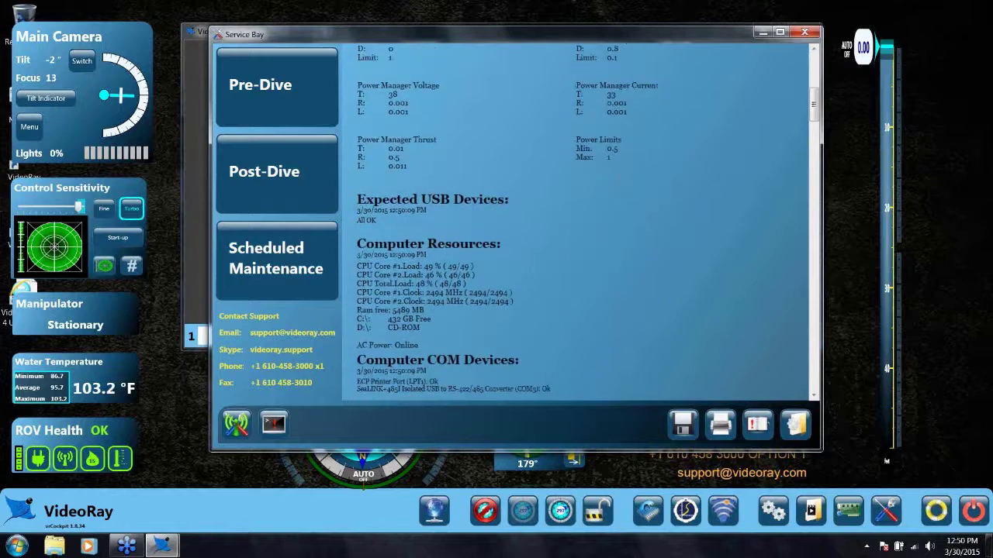
scroll(582, 224, down, 4)
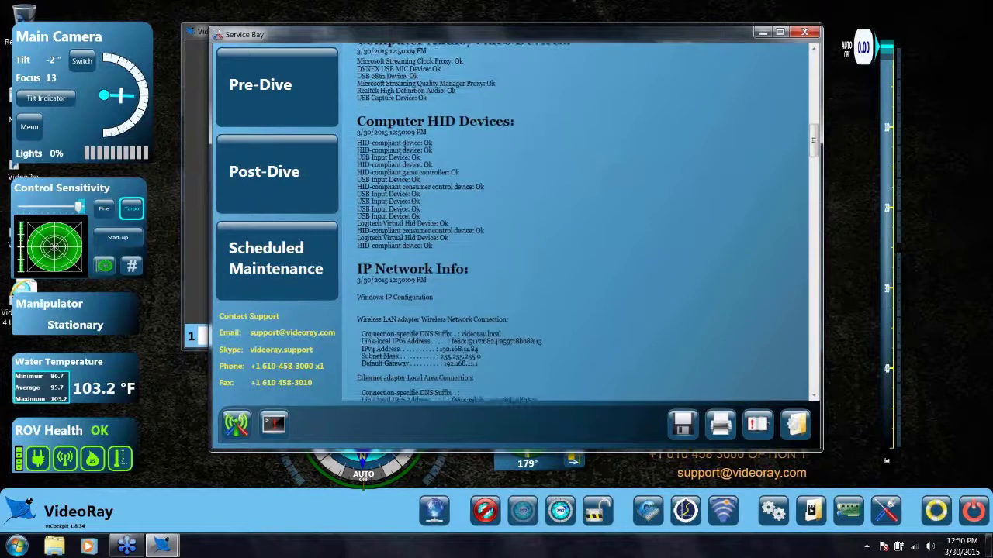
scroll(581, 223, down, 1)
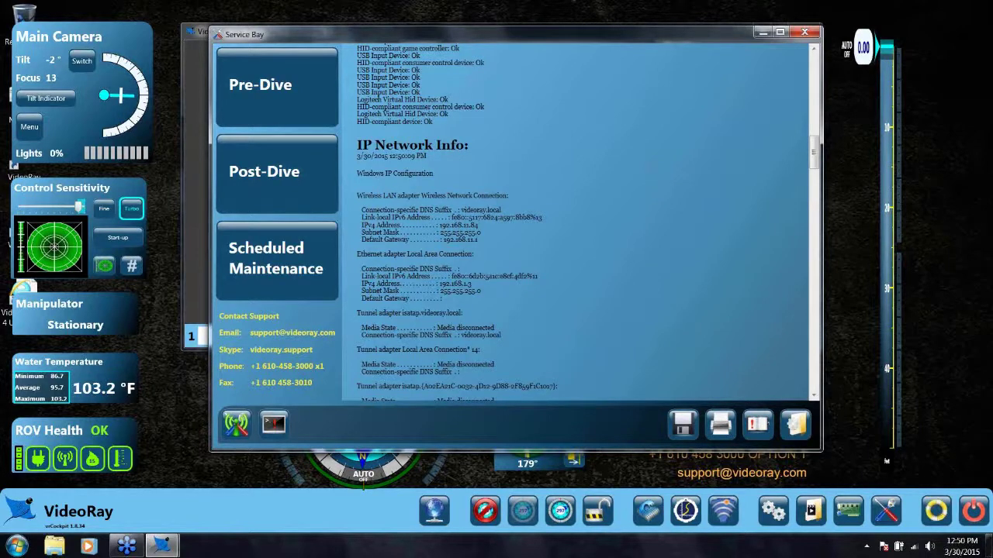
scroll(581, 223, up, 2)
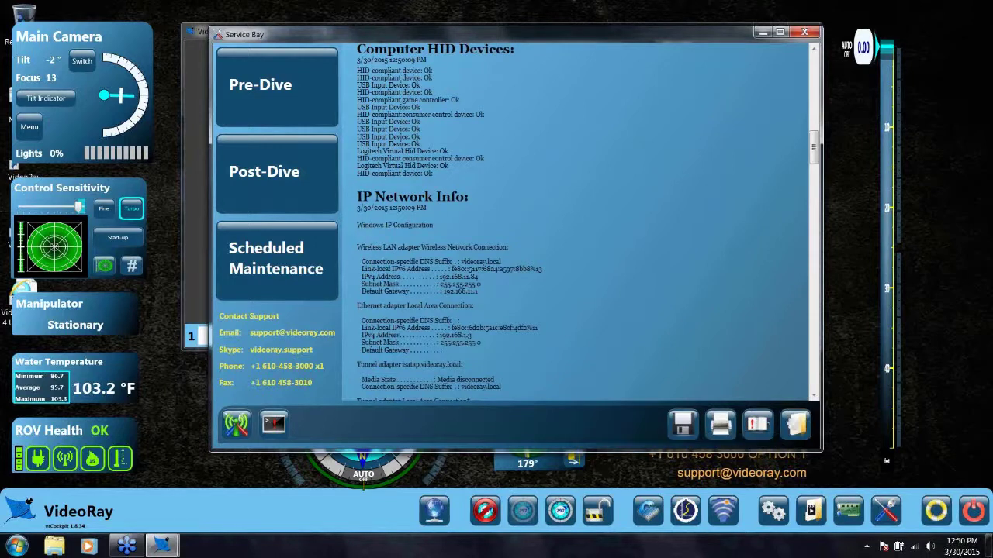
Open the Pre-Dive checklist with the operator signature left blank, look through its items, and close it
click(271, 102)
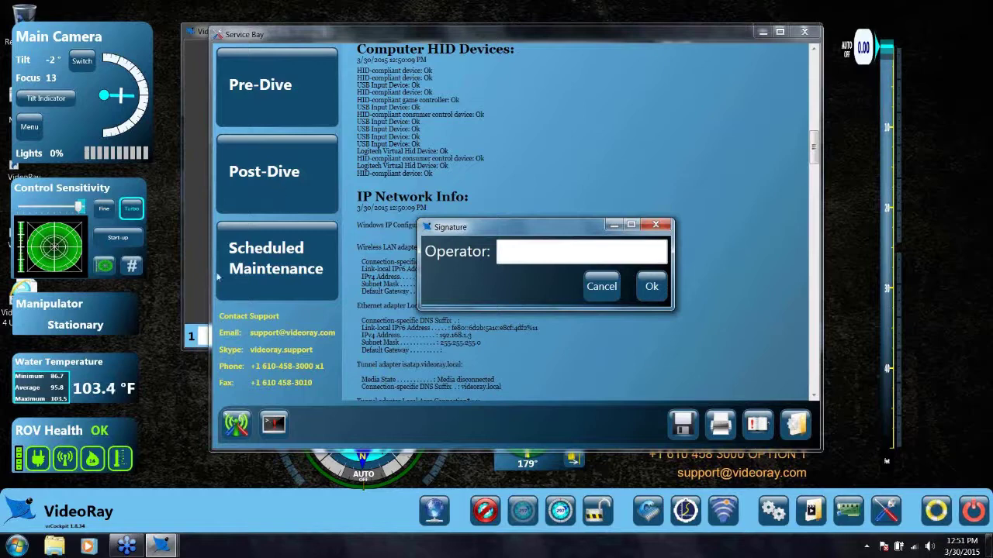
click(658, 293)
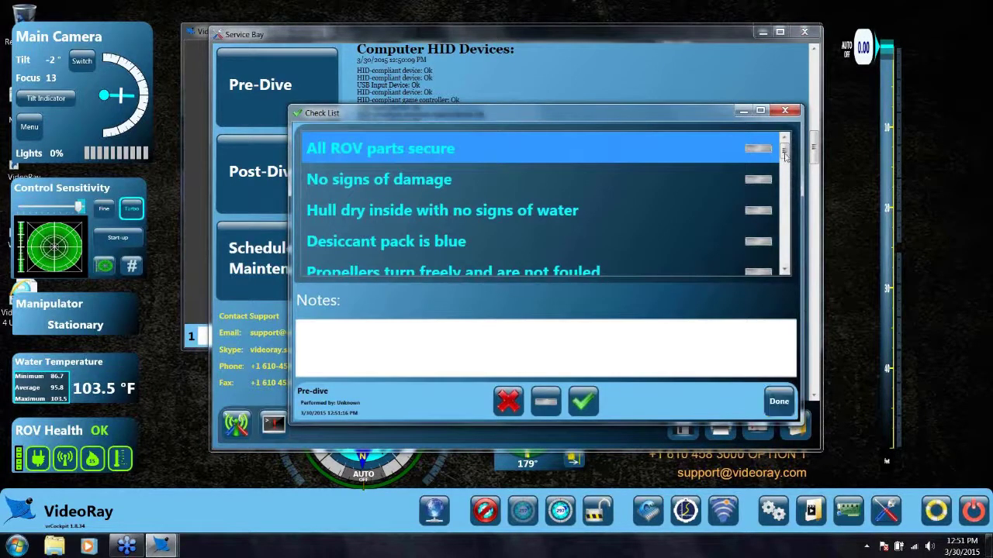
scroll(785, 165, down, 5)
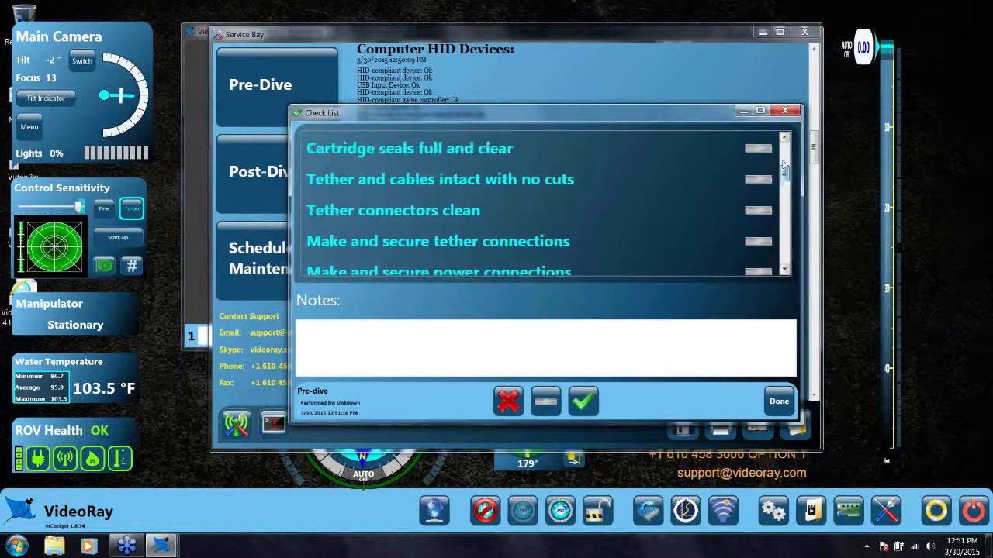
scroll(784, 165, up, 5)
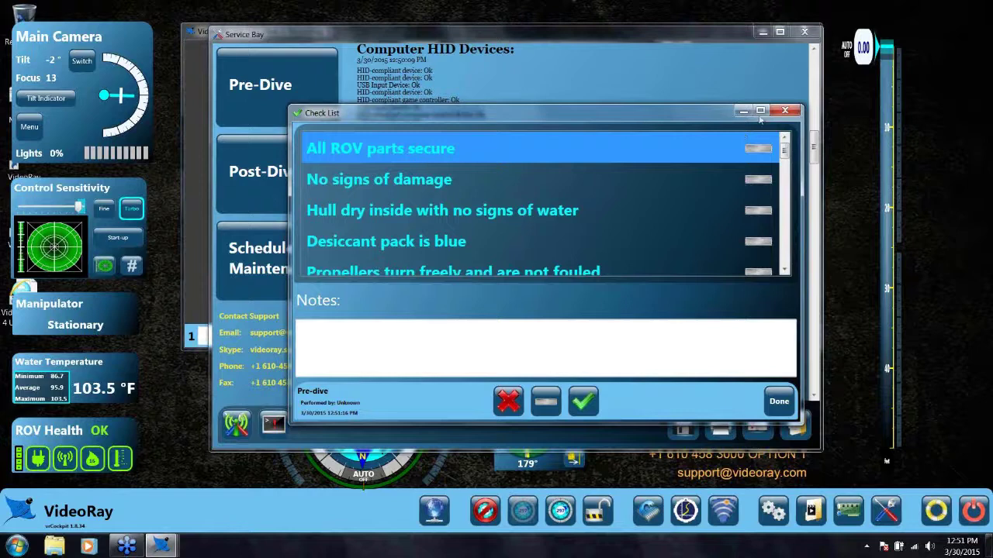
click(785, 110)
Open the Scheduled Maintenance checklist without an operator name, enlarge it to review its items, and close it and the Service Bay
click(275, 273)
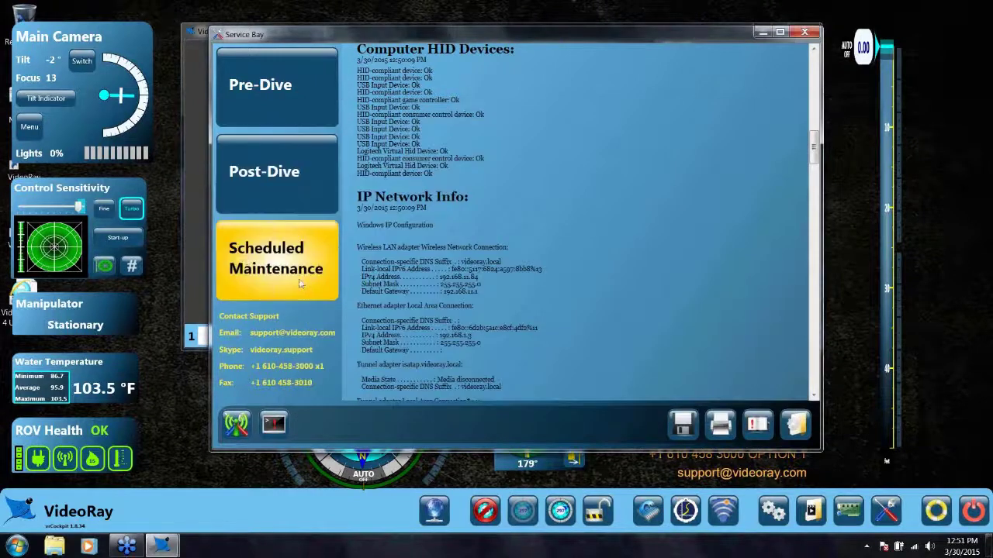
click(651, 287)
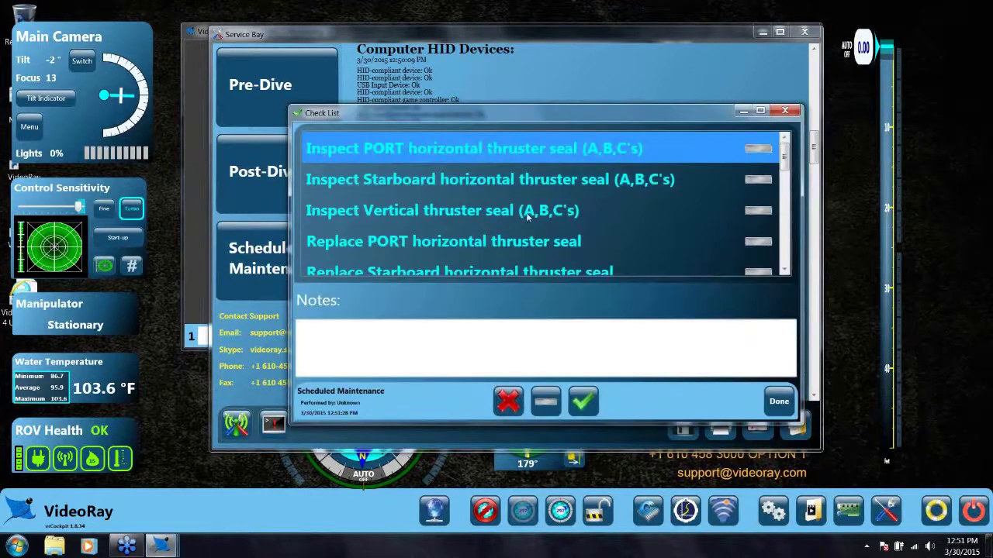
drag(481, 110, 428, 80)
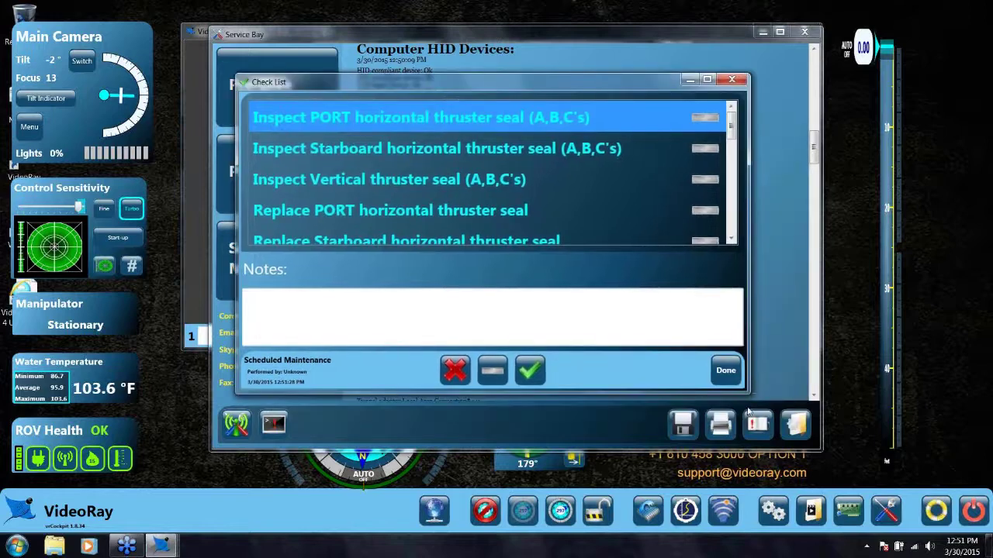
drag(749, 394, 859, 458)
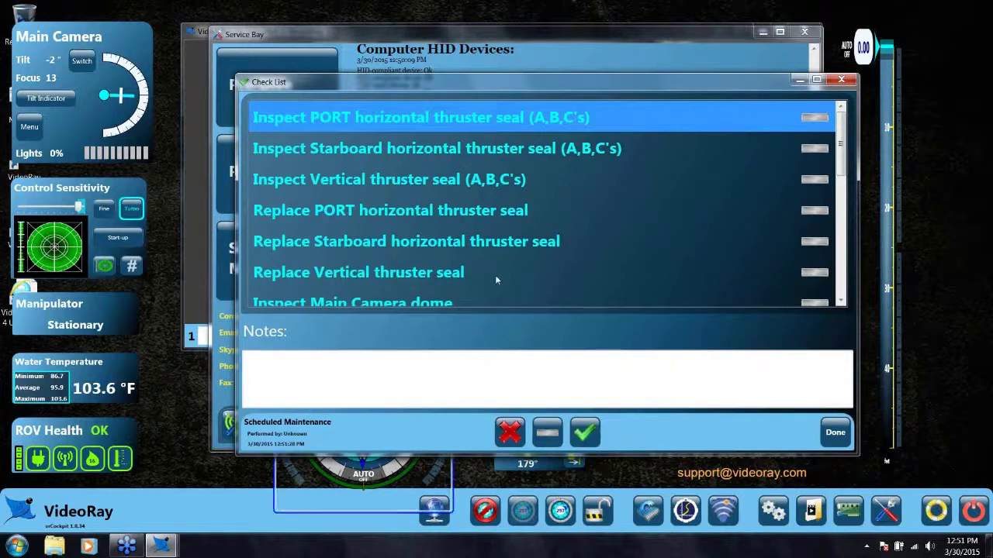
click(840, 79)
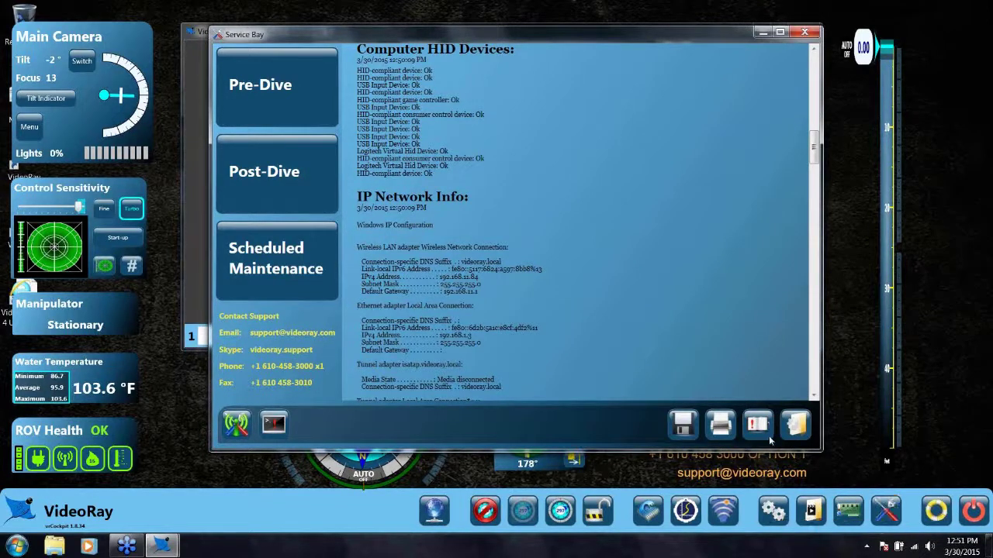
click(804, 32)
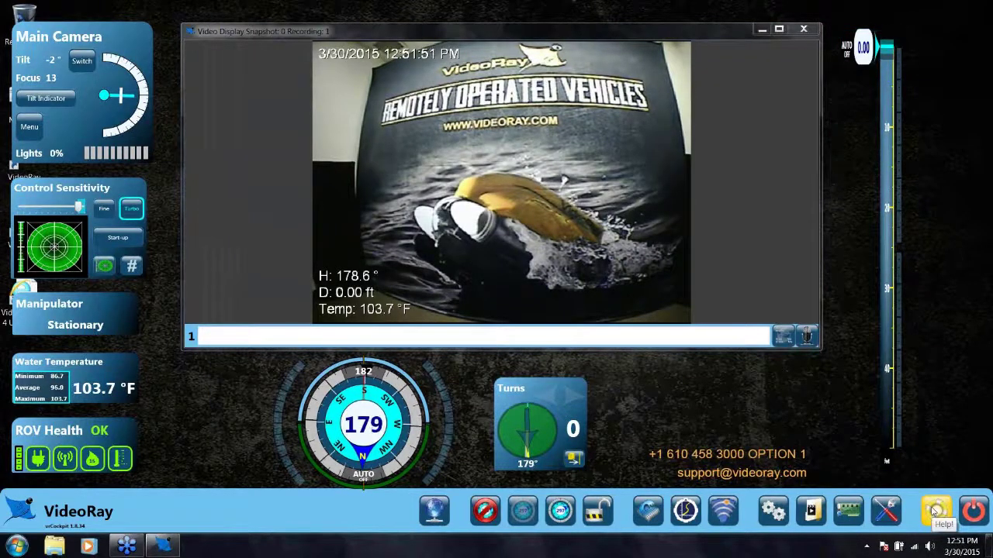
Open the Pro 4 Operator Manual from Help, look over its guide topics, and close the manual
click(935, 511)
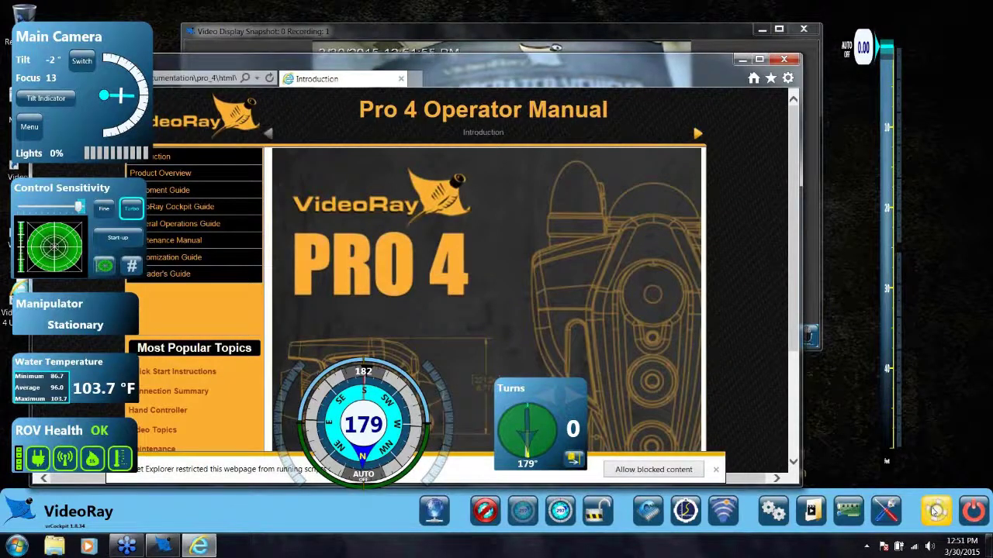
drag(645, 62, 732, 41)
mouse_move(238, 174)
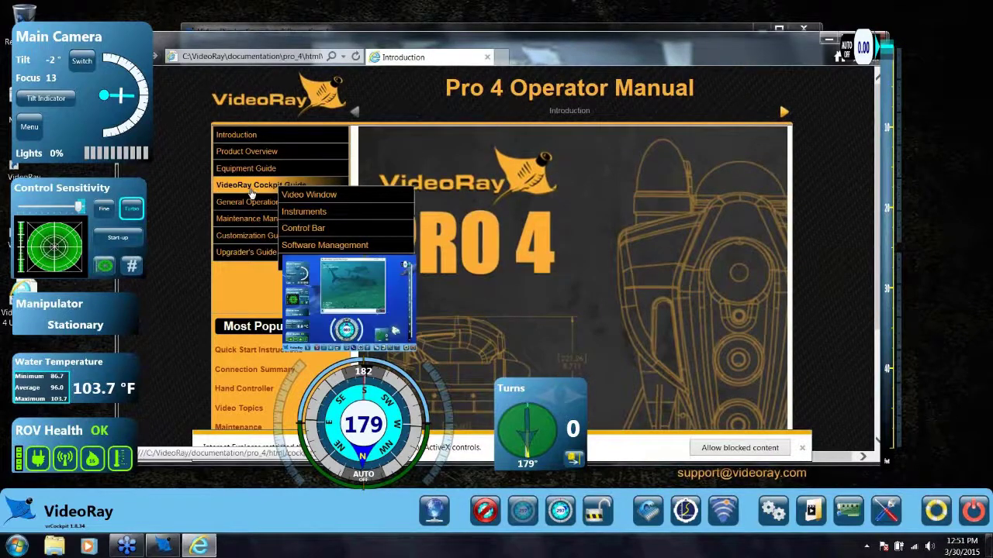
mouse_move(256, 191)
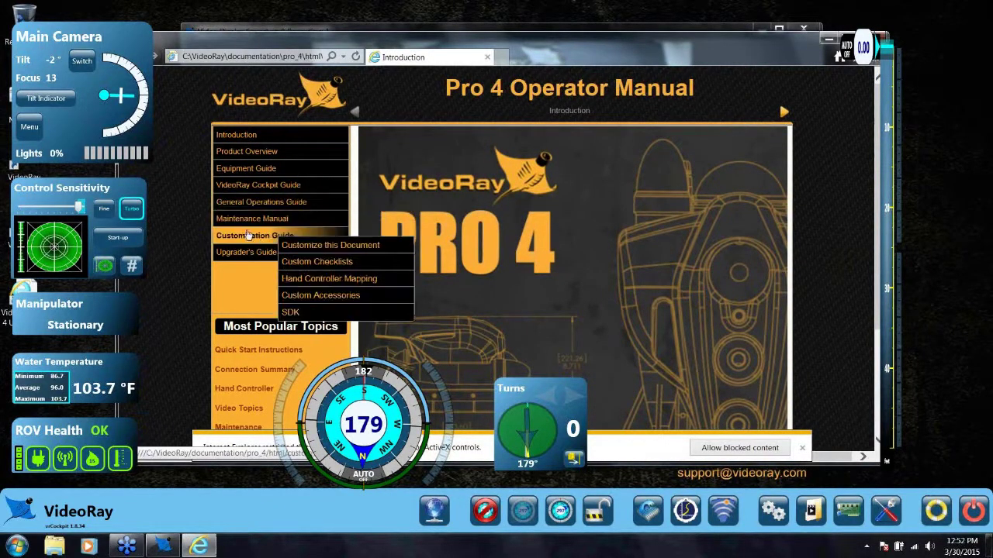
mouse_move(692, 47)
mouse_down()
mouse_move(631, 42)
mouse_move(674, 48)
mouse_up()
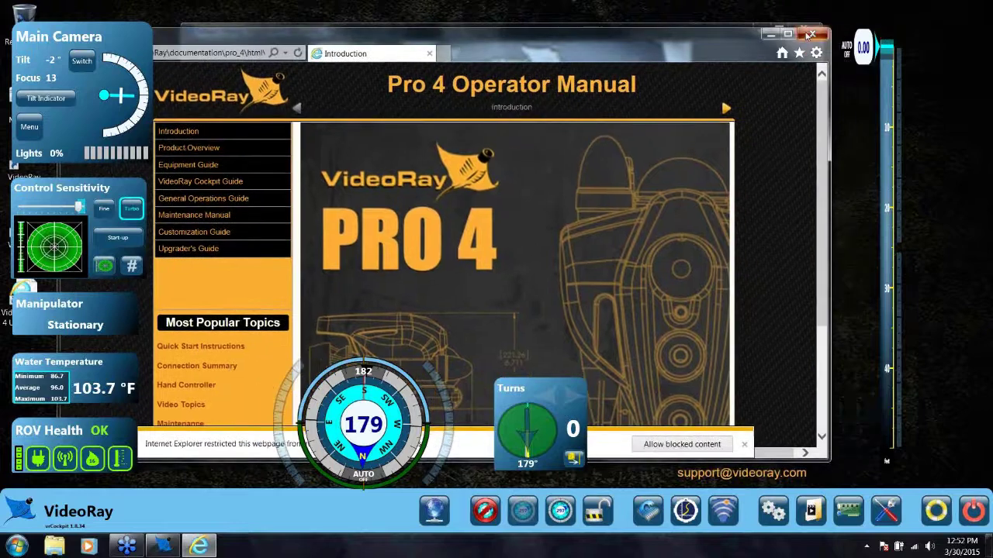
key(alt+F4)
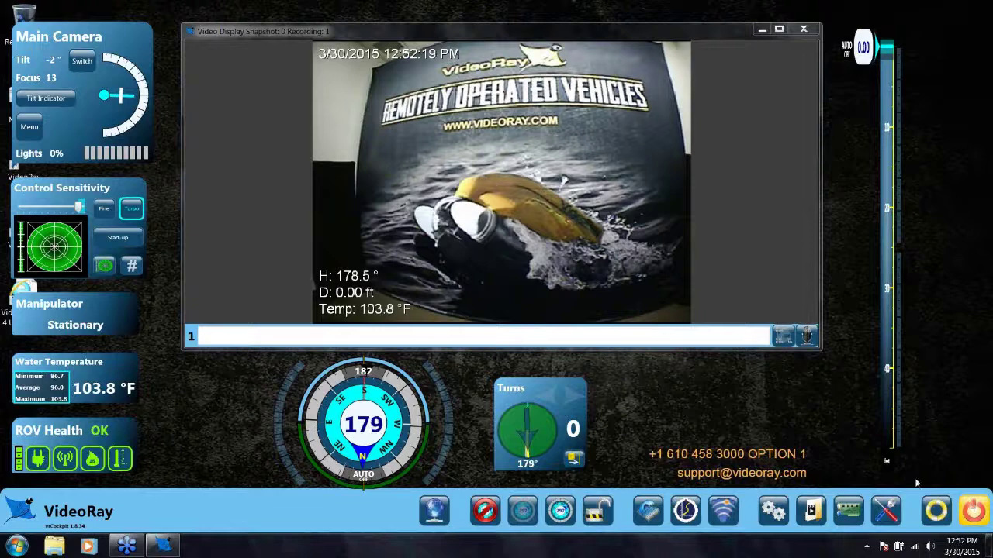
Narrow the video display window, move the compass beside it, and place the Turns instrument below the compass
drag(820, 230, 593, 230)
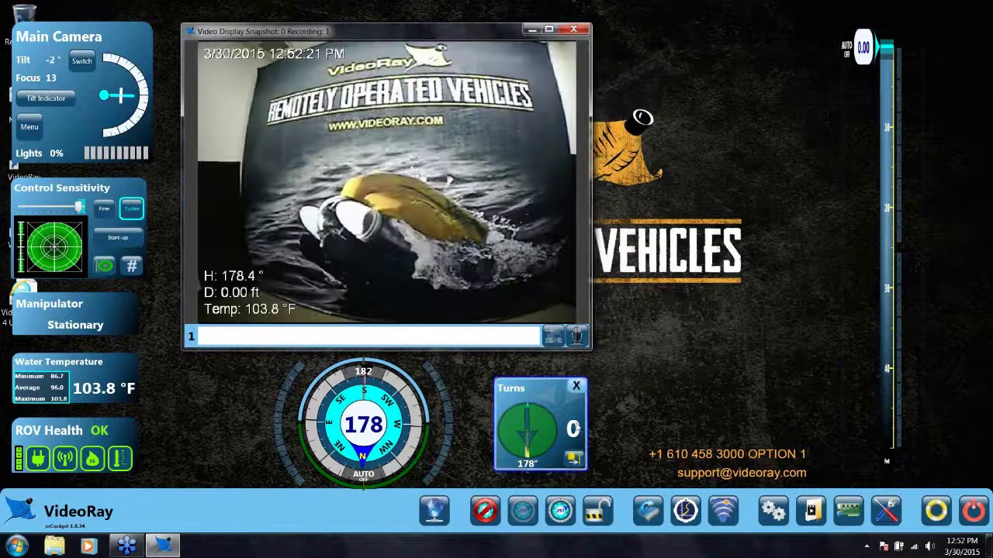
drag(363, 425, 722, 185)
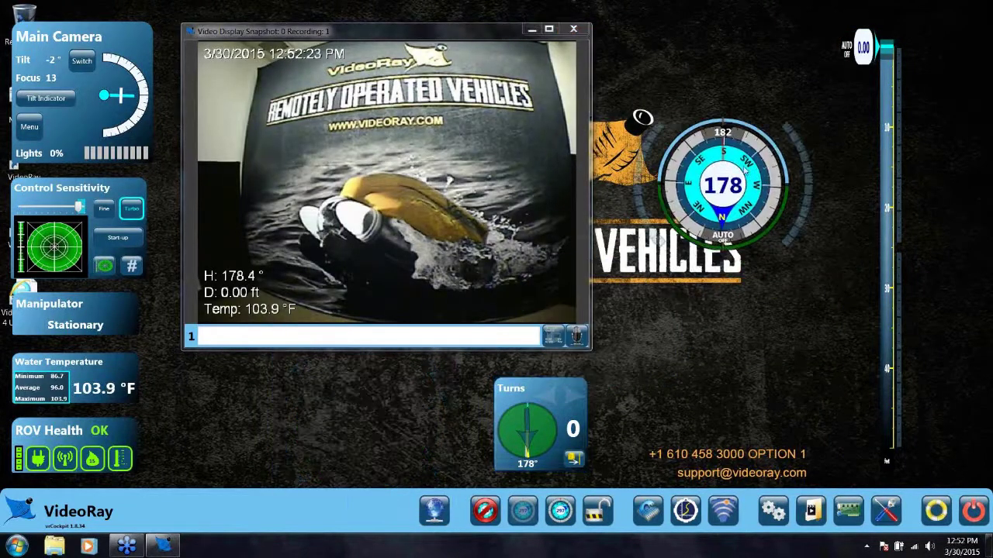
drag(743, 153, 723, 139)
drag(576, 410, 746, 342)
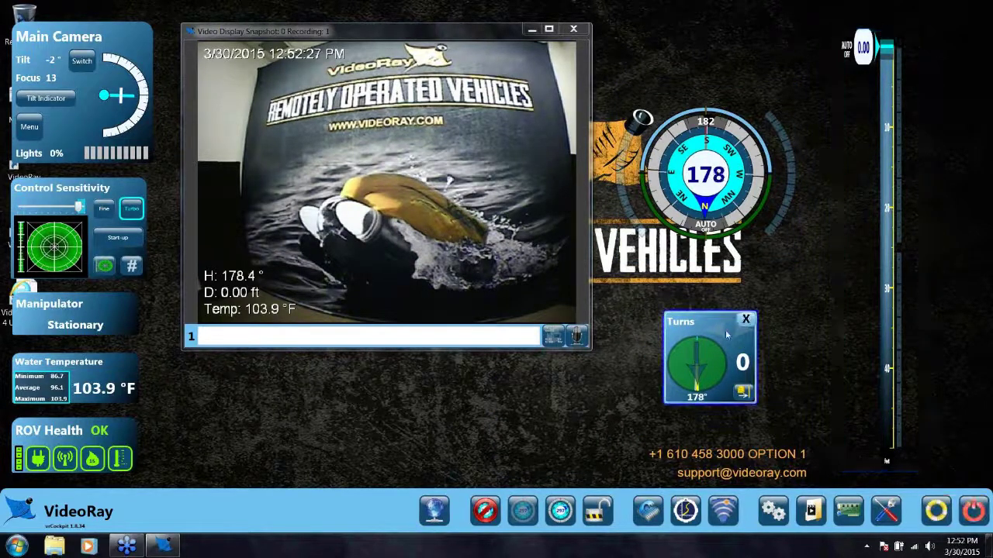
drag(727, 335, 702, 401)
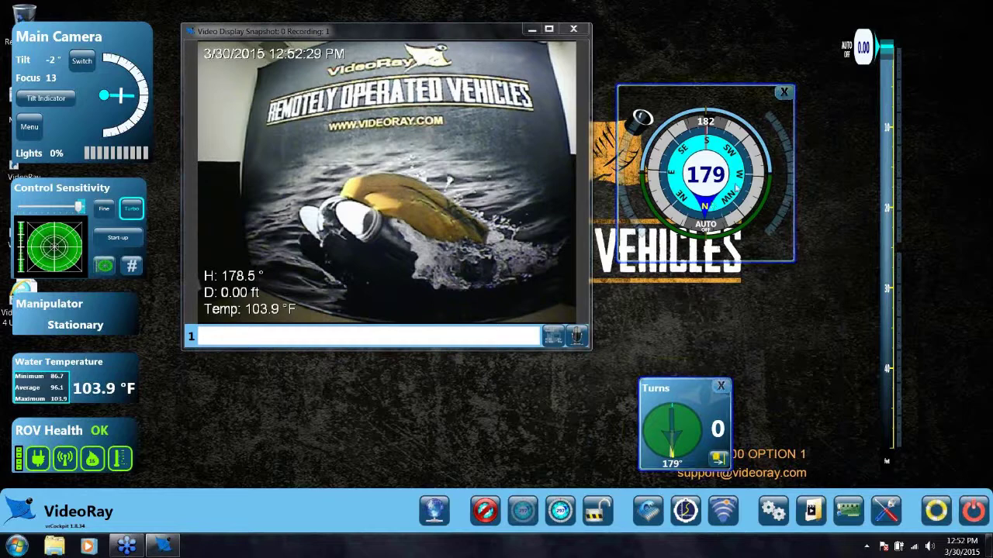
Move the compass back beneath the video, shift the Turns instrument closer to it, and widen and reposition the video window
drag(735, 189, 423, 410)
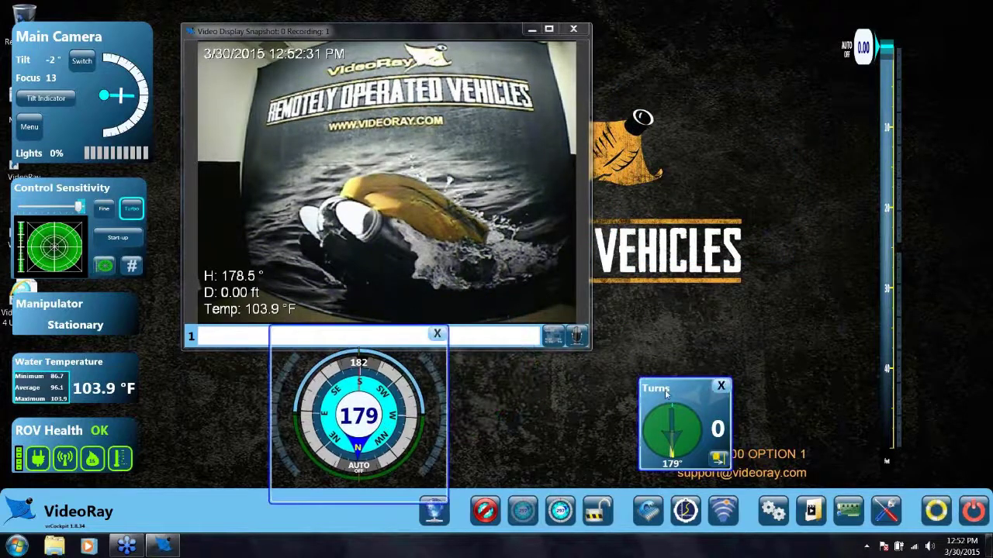
drag(666, 394, 622, 394)
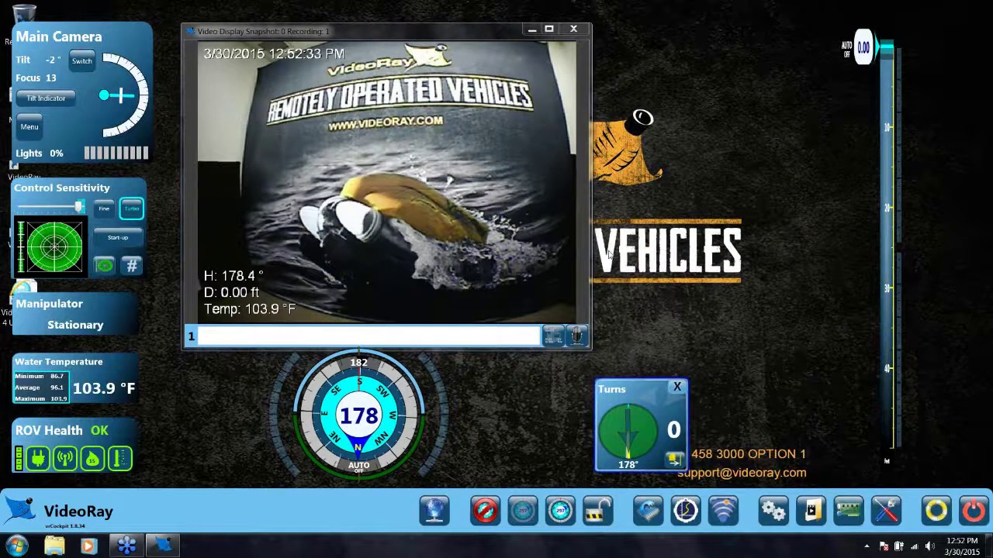
drag(591, 231, 804, 230)
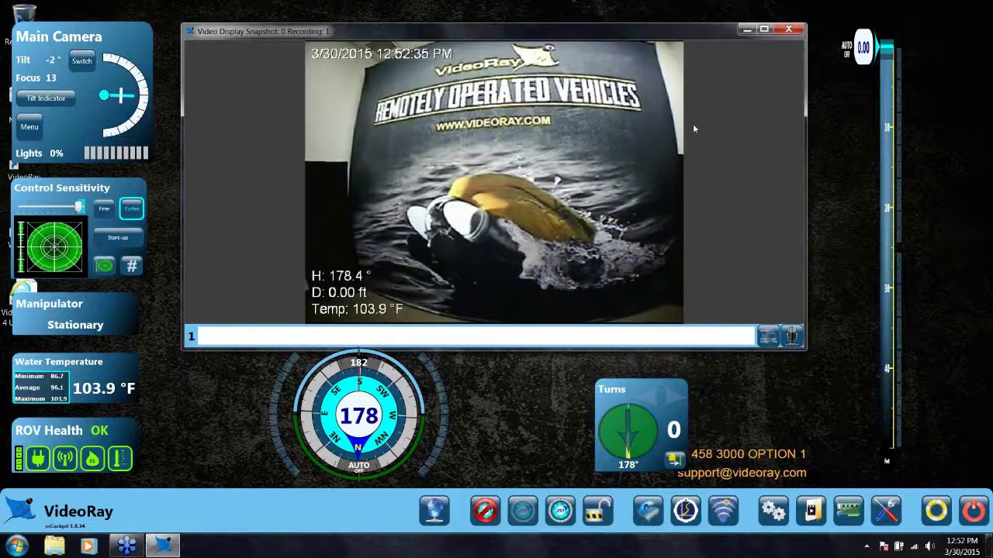
drag(640, 34, 649, 34)
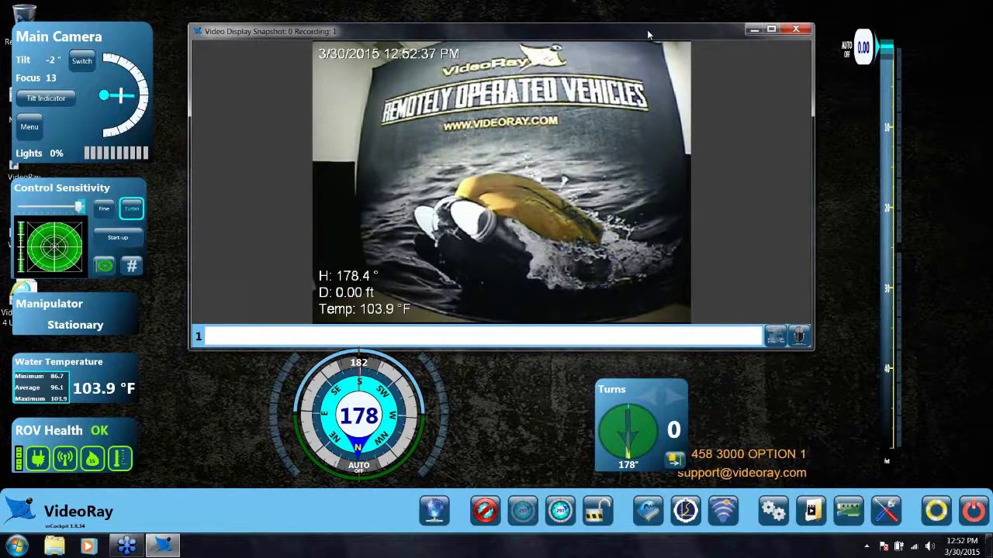